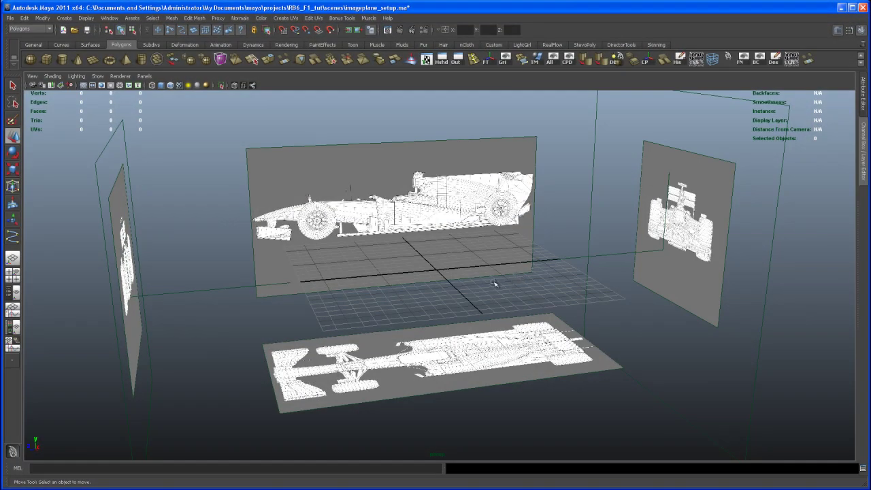
Create a polygon pipe primitive at the origin of the scene with the F1 car reference planes
left_click_drag(479, 297, 513, 296, "alt")
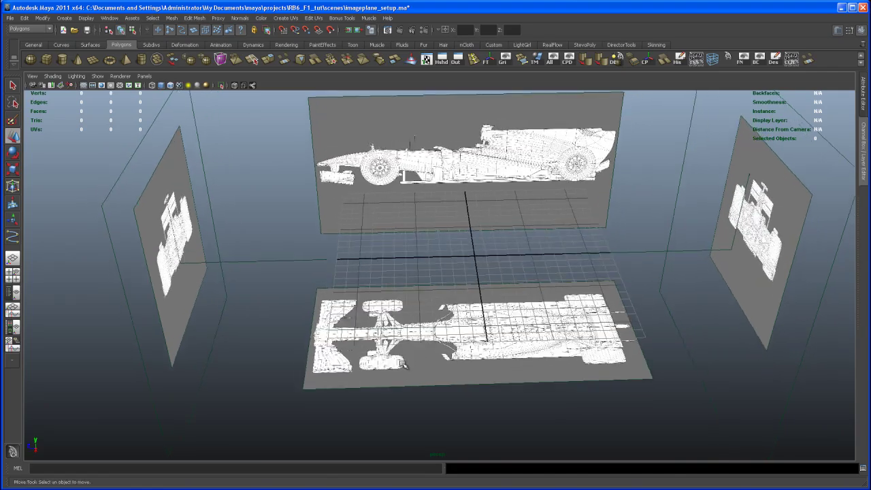
right_click_drag(513, 297, 471, 355, "alt")
left_click_drag(471, 354, 548, 335, "alt")
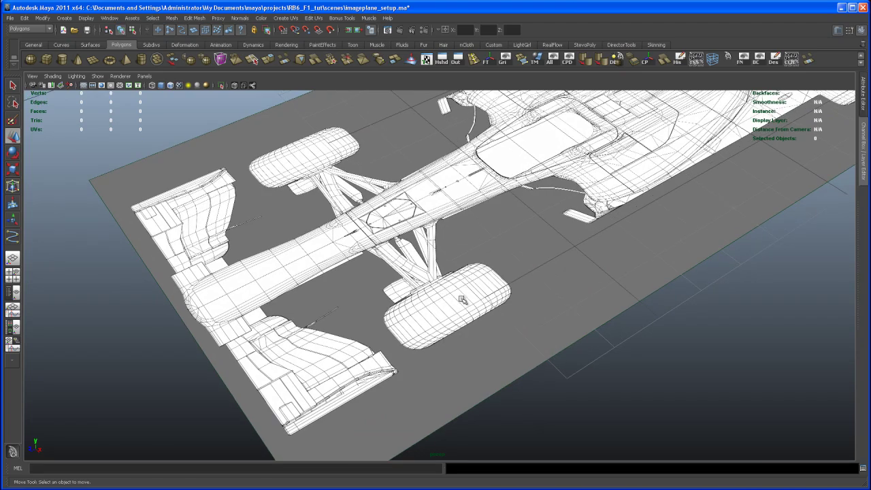
left_click_drag(599, 313, 514, 309, "alt")
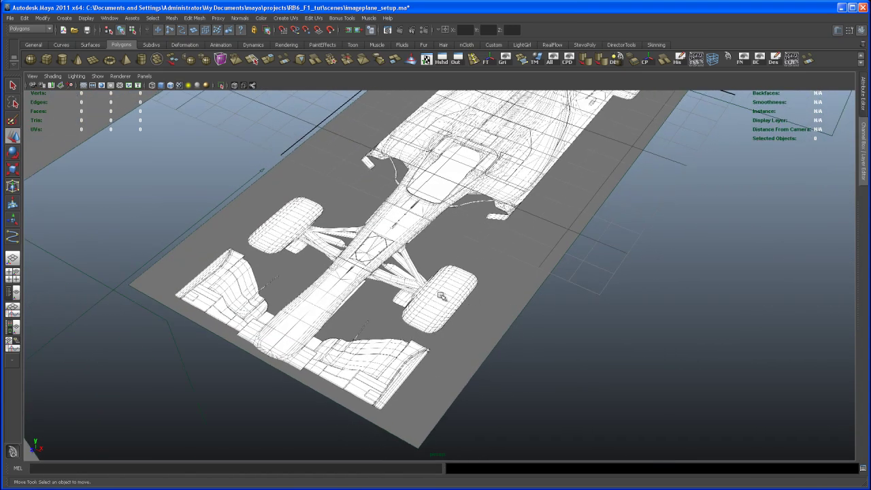
right_click_drag(448, 322, 519, 381, "alt")
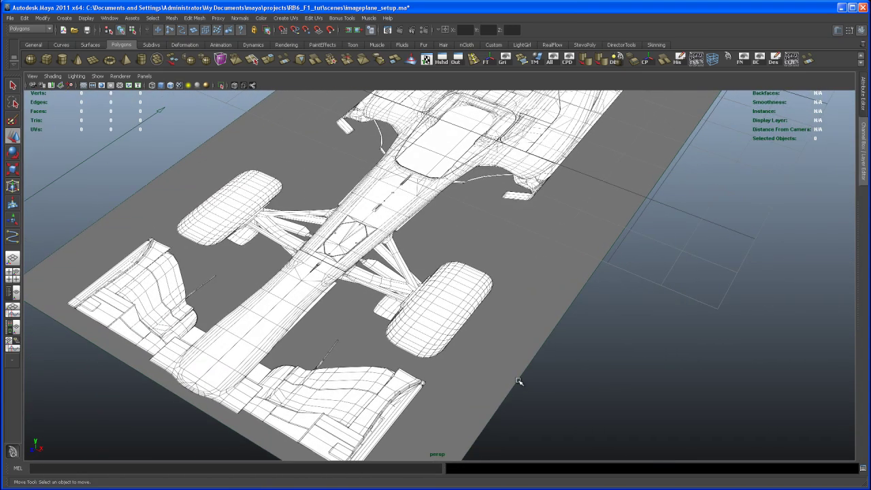
left_click(141, 59)
left_click_drag(286, 204, 500, 280, "alt")
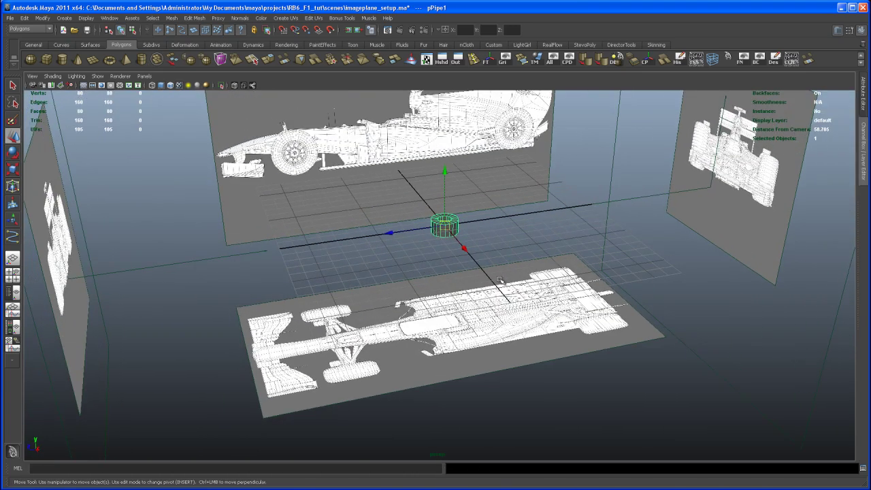
Rotate the pipe 90 degrees around the Z axis so it stands upright like a wheel
left_click(865, 147)
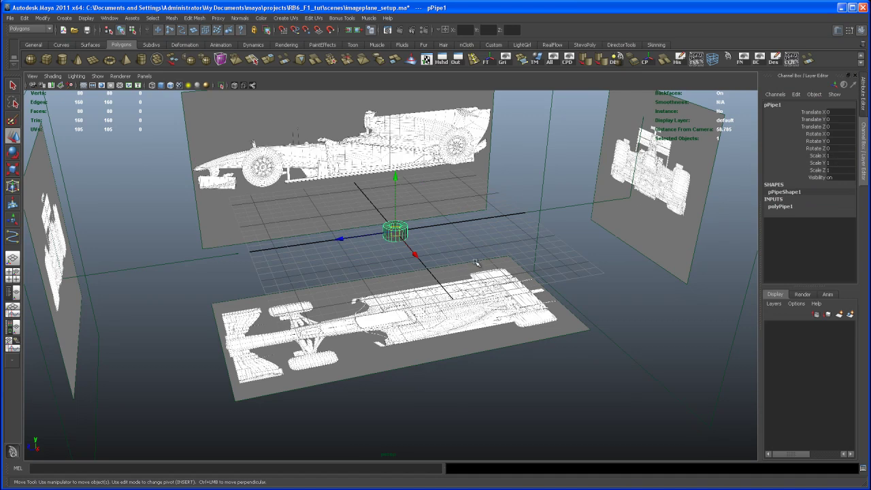
key("e")
left_click_drag(427, 232, 521, 193)
double_click(851, 148)
key("Return")
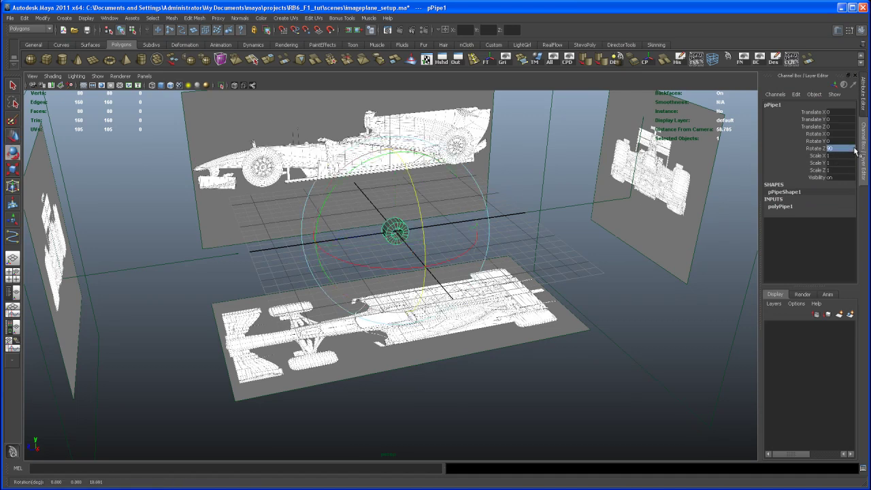
Move the pipe onto the car's front wheel in the side view
key("space")
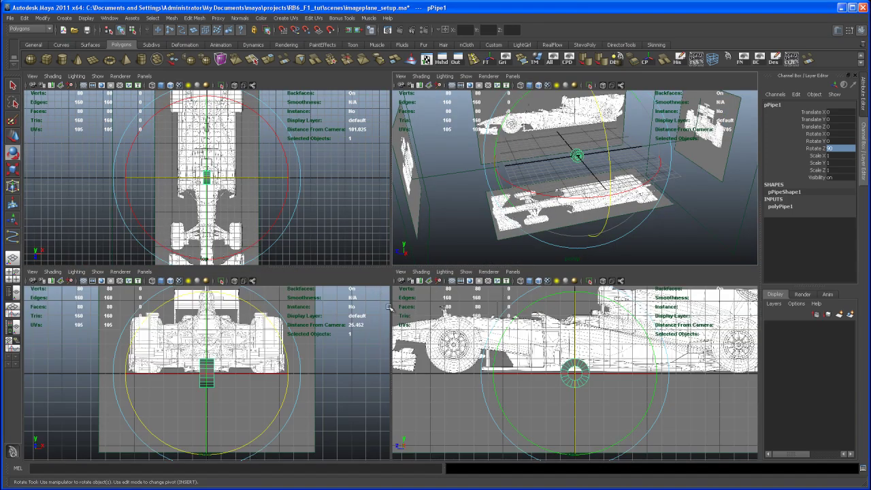
key("space")
middle_click_drag(465, 350, 494, 350, "alt")
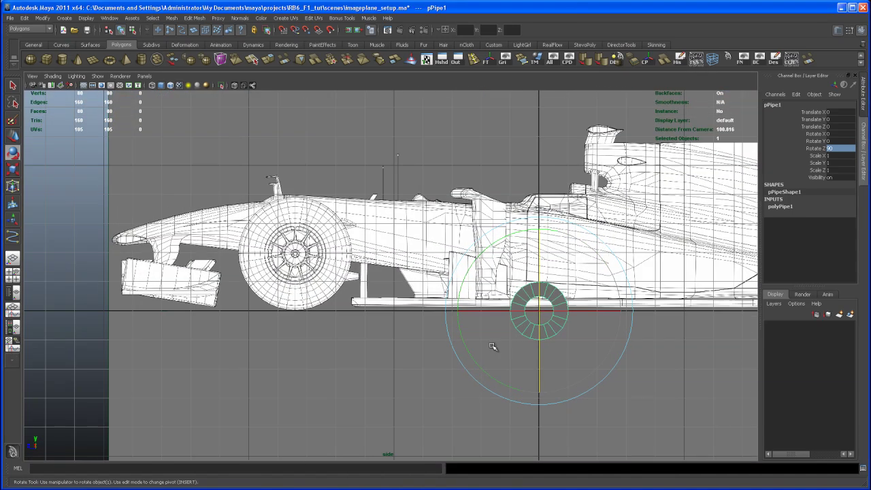
key("w")
left_click_drag(537, 310, 298, 260)
Fine-tune the pipe's position to the centre of the wheel hub, about 1.97 in Y and 8.385 in Z
key("f")
right_click_drag(408, 282, 426, 269, "alt")
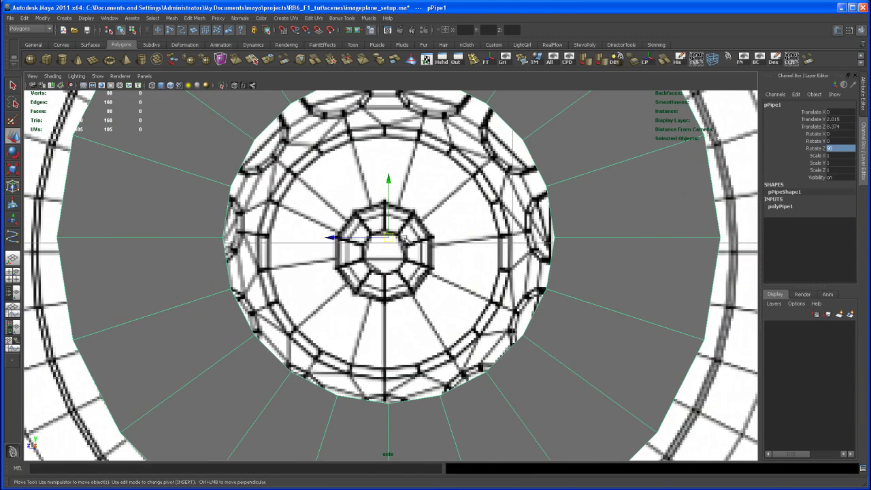
left_click_drag(390, 217, 391, 225)
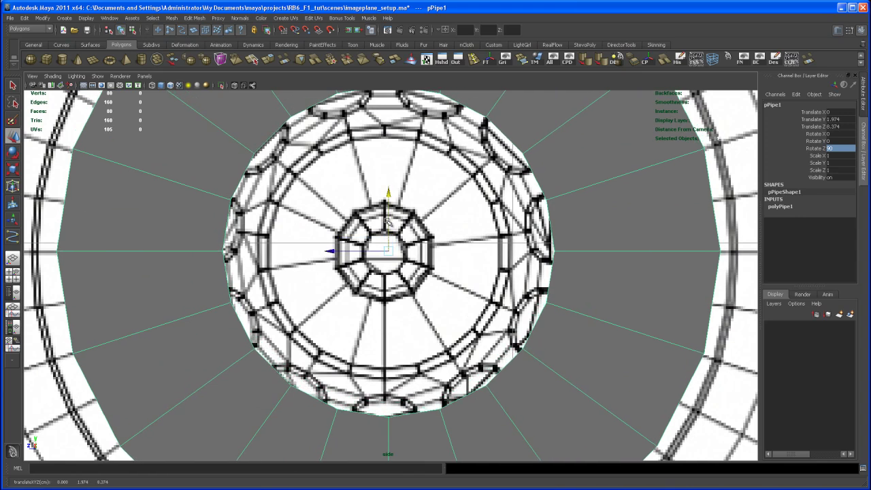
left_click_drag(366, 251, 366, 250)
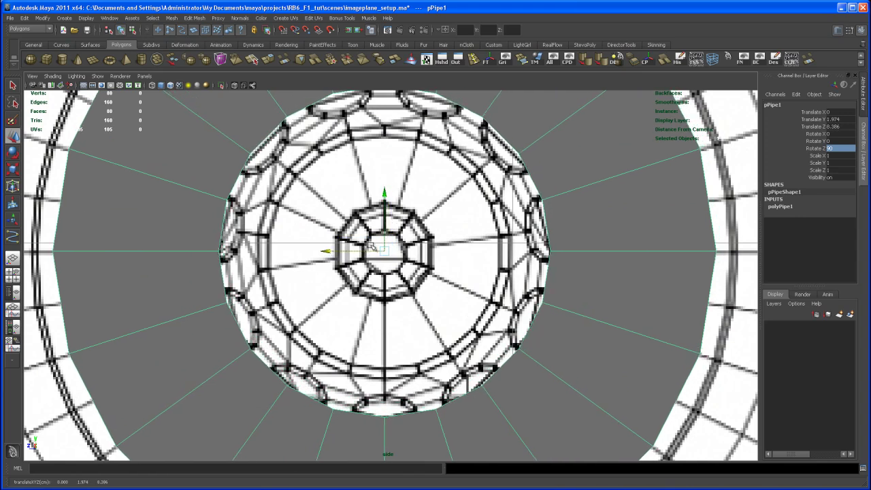
left_click_drag(384, 222, 368, 251)
Hide the grid while working in the top view
key("space")
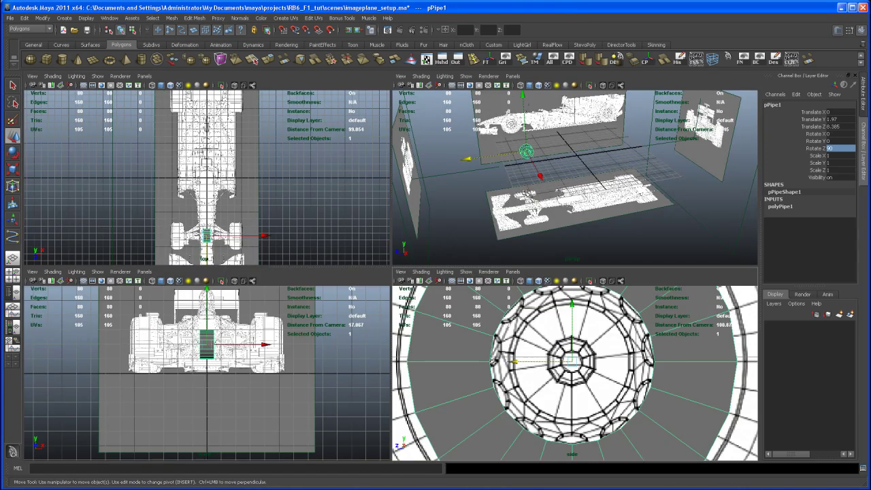
key("space")
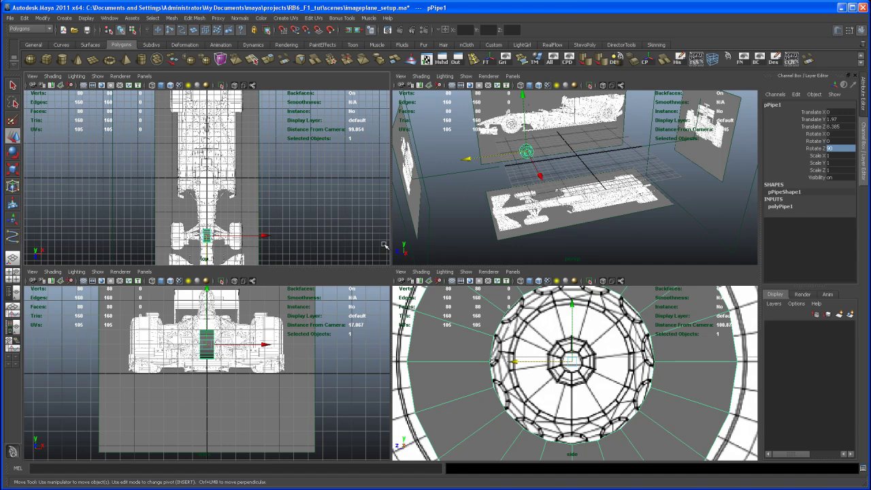
middle_click_drag(392, 283, 379, 221, "alt")
scroll(463, 293, "up", 1)
middle_click_drag(463, 292, 427, 288, "alt")
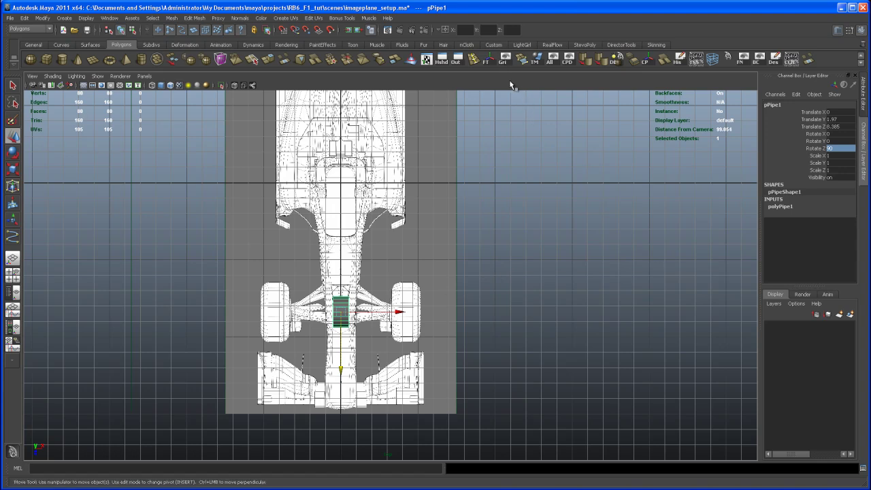
left_click(87, 19)
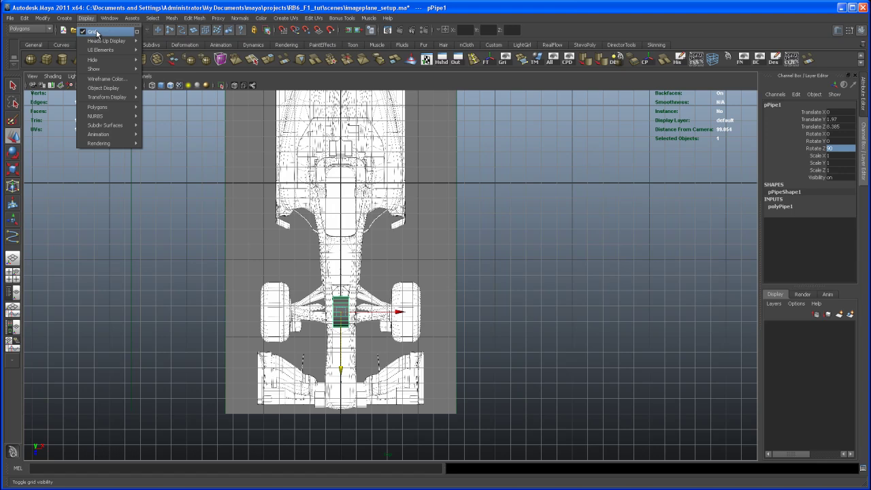
left_click(174, 29)
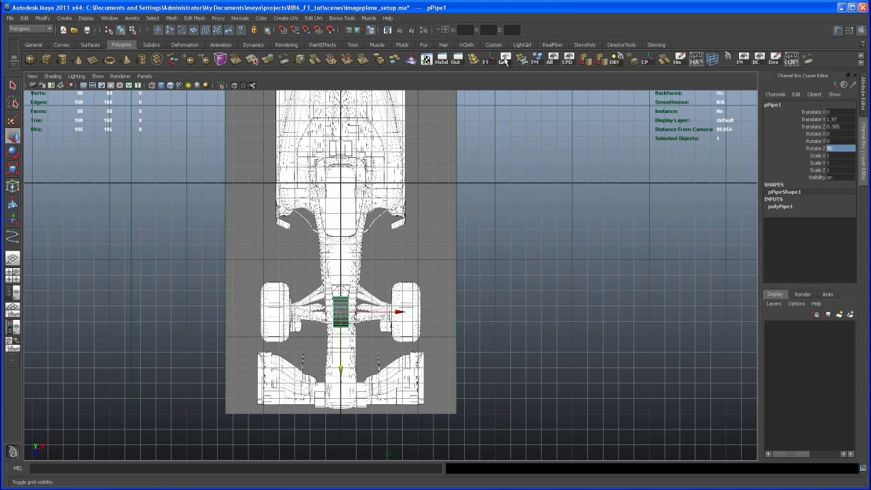
left_click(508, 60)
Move the pipe along X to about 4.291, centring it on the front tyre in the top view
scroll(448, 352, "up", 2)
middle_click_drag(447, 352, 412, 259, "alt")
scroll(517, 387, "up", 5)
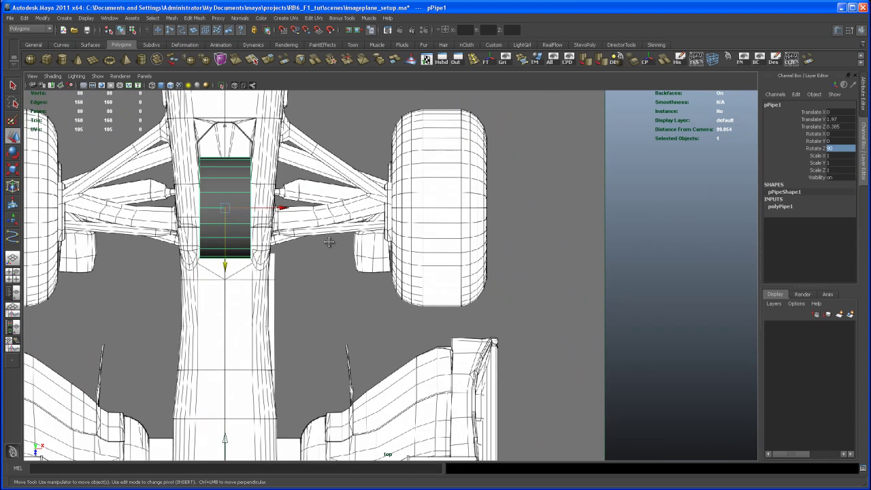
middle_click_drag(329, 242, 349, 250, "alt")
left_click_drag(304, 217, 522, 217)
Turn on X-ray display in the side view so the wheel reference shows through the pipe
key("space")
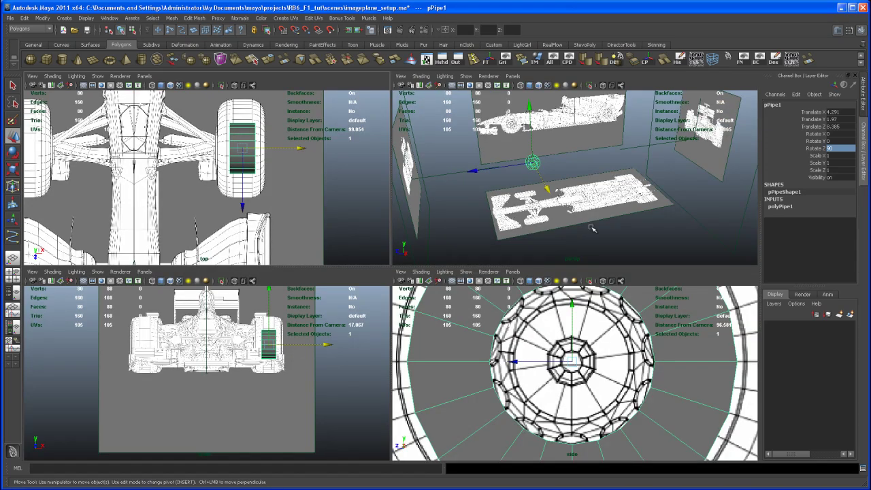
key("space")
scroll(529, 298, "down", 2)
middle_click_drag(529, 298, 505, 271, "alt")
scroll(504, 269, "up", 4)
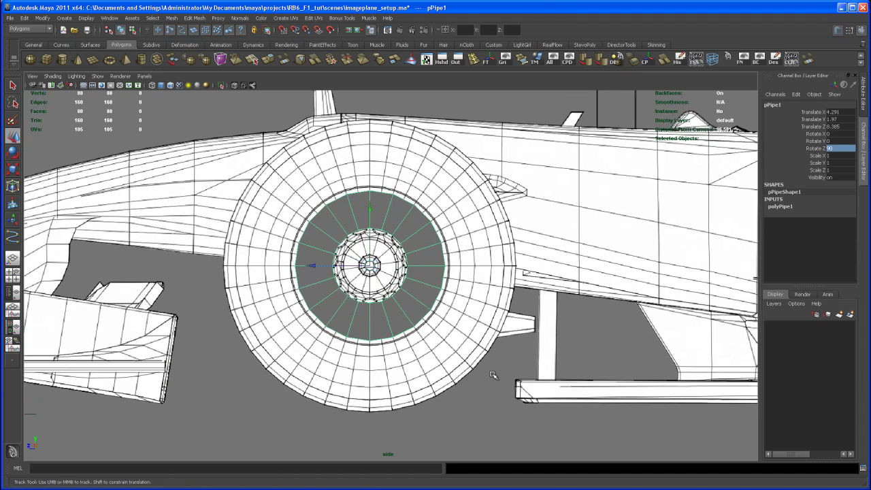
left_click(234, 86)
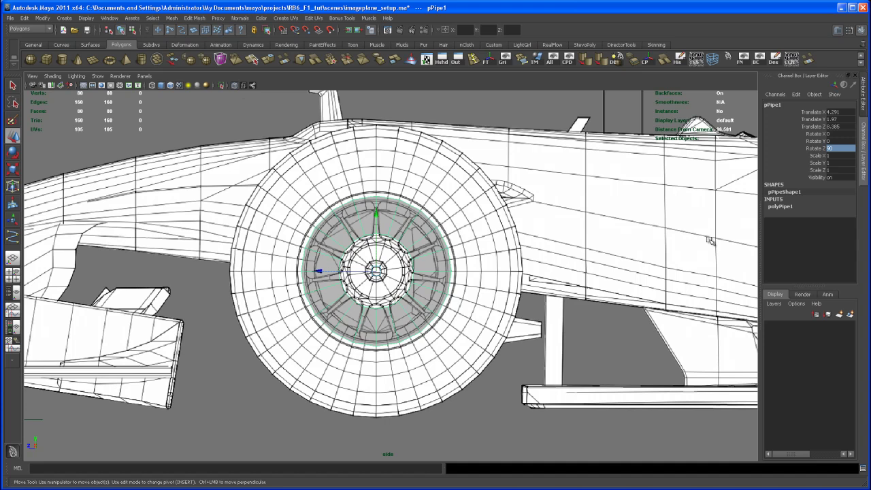
Match the pipe to the tyre reference with a radius of 1.97 and a thickness of 0.91
left_click(779, 207)
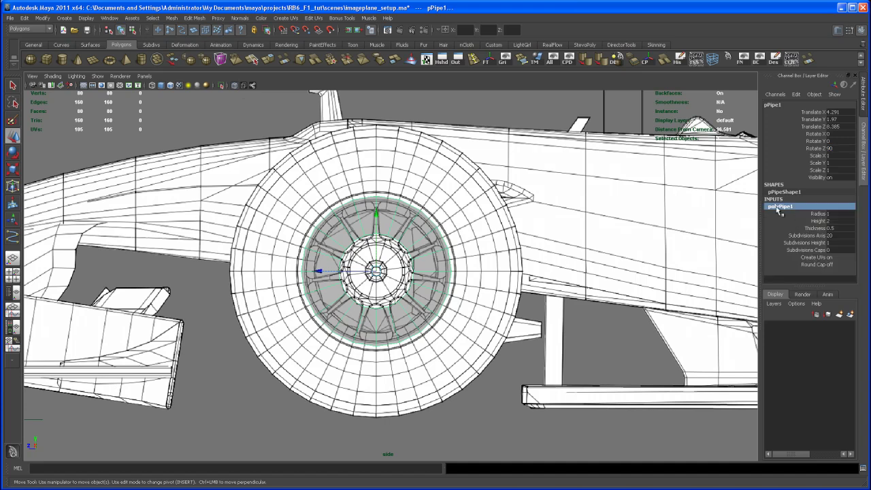
left_click(819, 214)
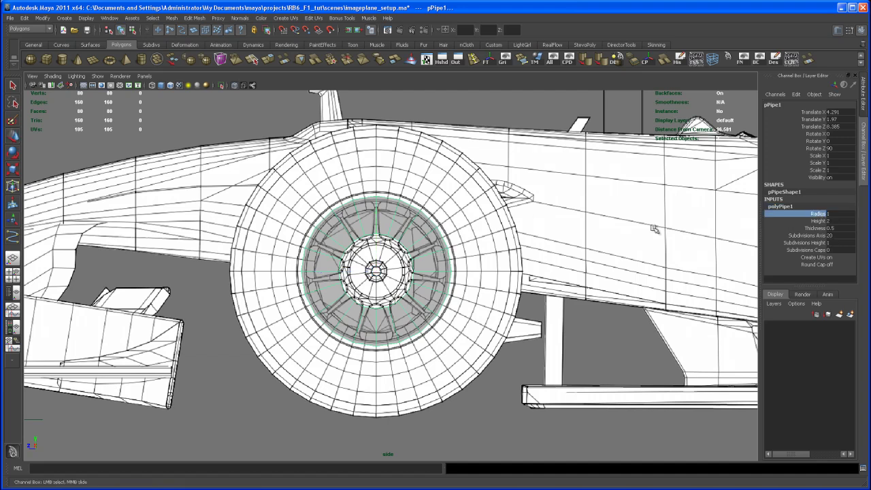
middle_click_drag(448, 257, 444, 261)
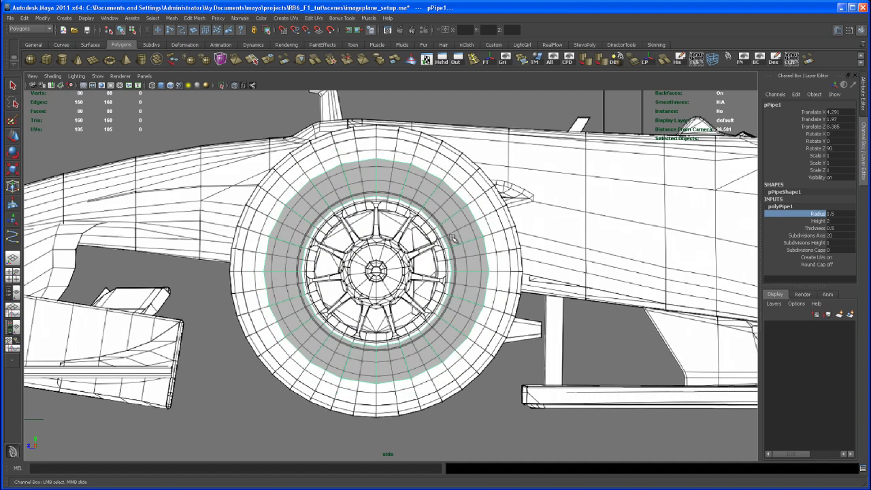
middle_click_drag(427, 256, 427, 253)
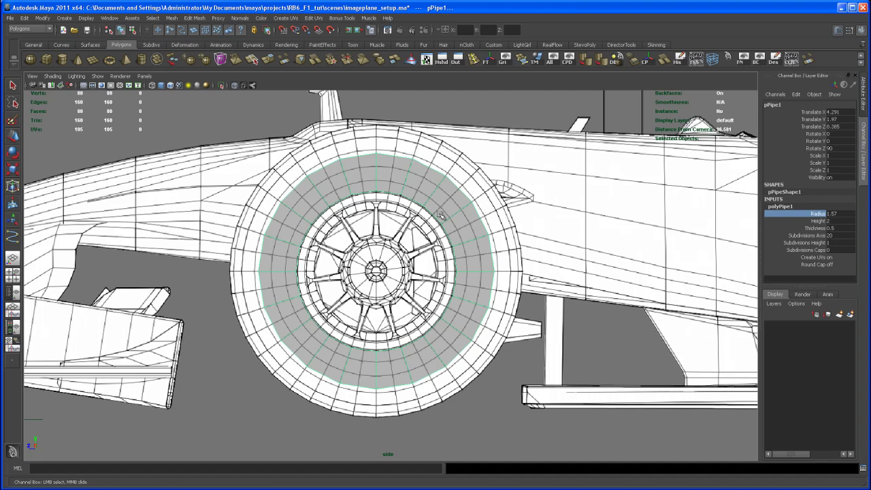
middle_click_drag(451, 299, 442, 239)
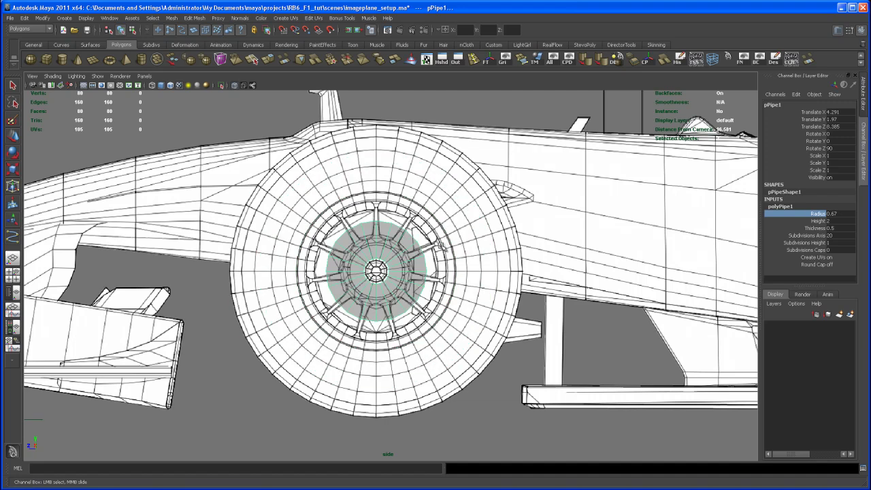
key("ctrl+z")
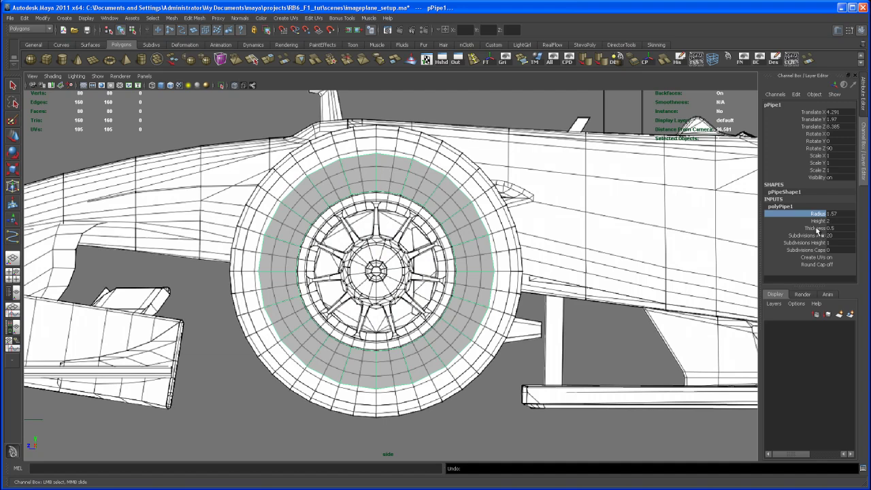
left_click(817, 229)
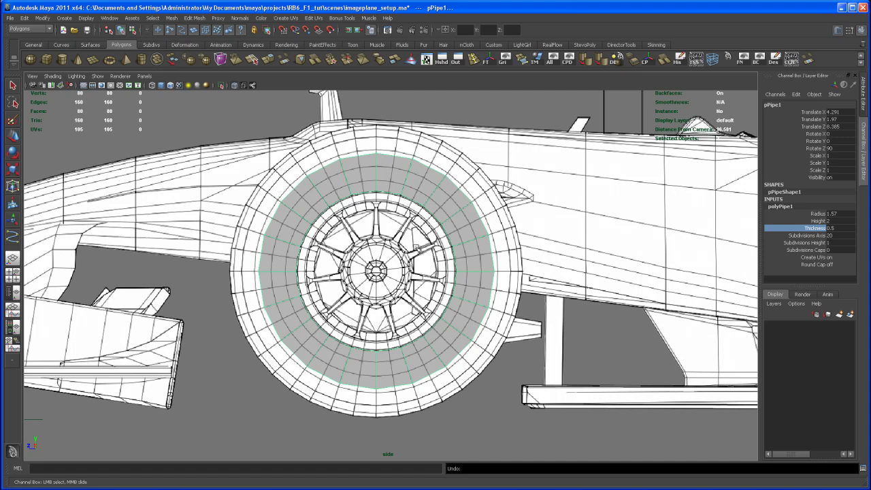
middle_click_drag(417, 250, 470, 257)
left_click(821, 214)
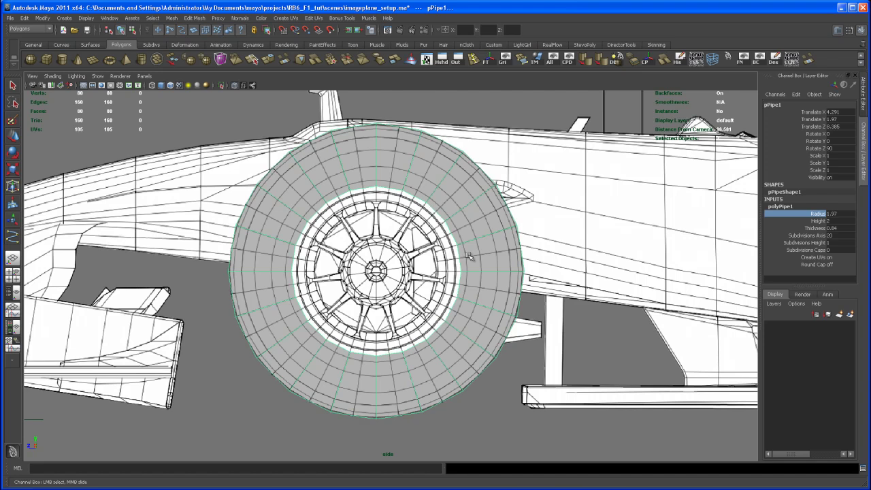
left_click(821, 228)
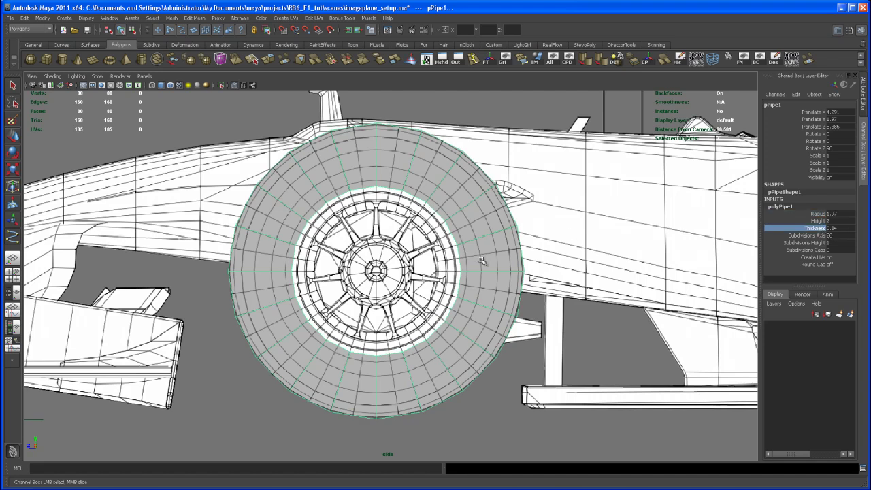
middle_click_drag(477, 264, 481, 262)
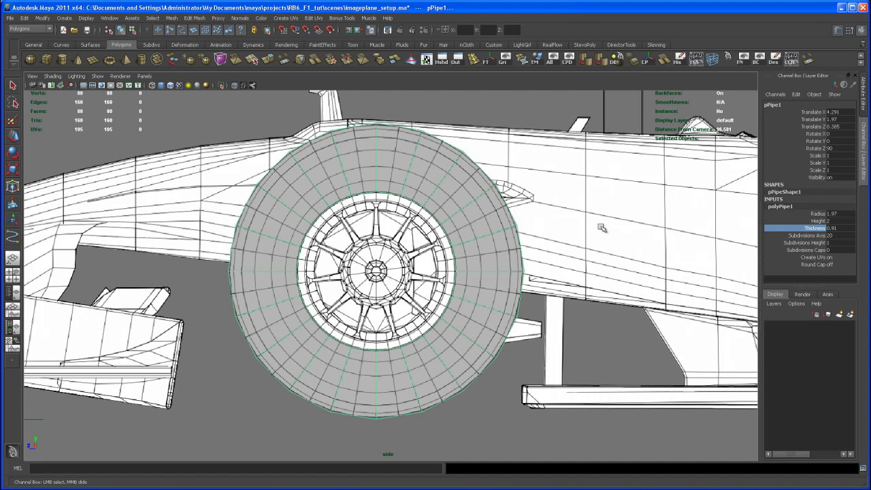
Set the pipe's cap subdivisions to 6
double_click(834, 251)
key("Return")
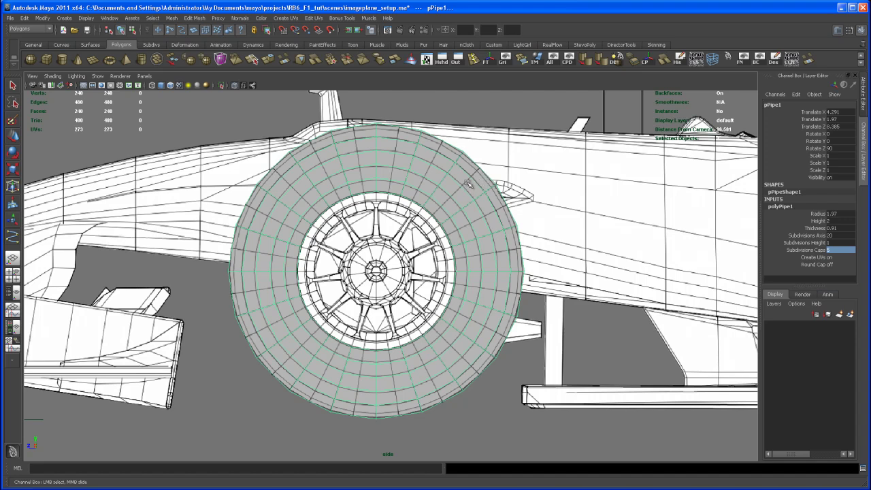
left_click(837, 251)
key("Return")
Turn on X-ray display in the top view so the tyre reference shows through the pipe
middle_click_drag(446, 260, 476, 248, "alt")
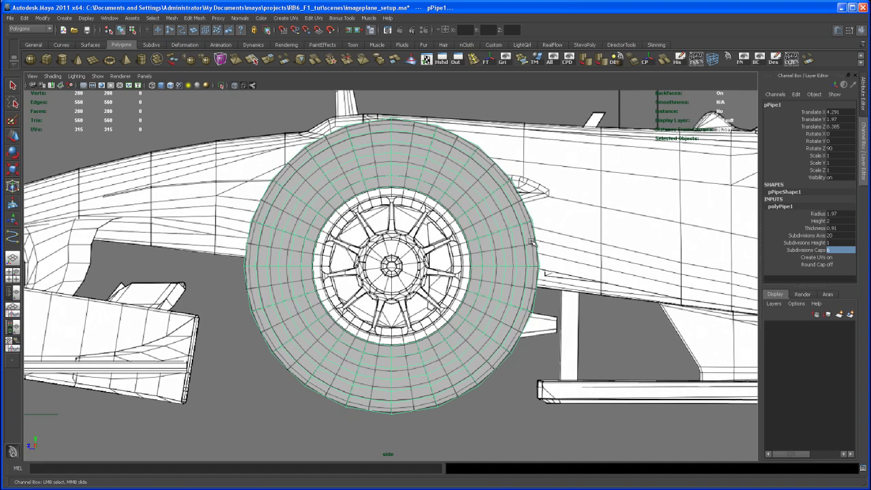
key("space")
key("space")
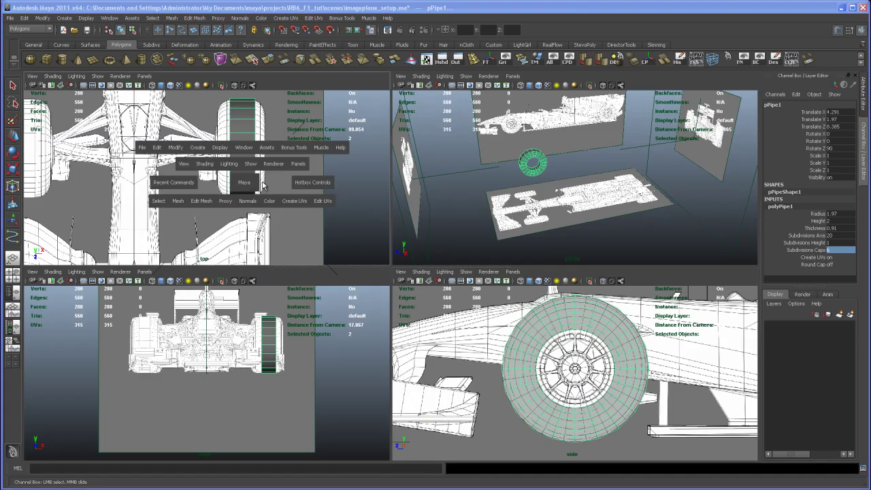
right_click_drag(405, 212, 389, 352, "alt")
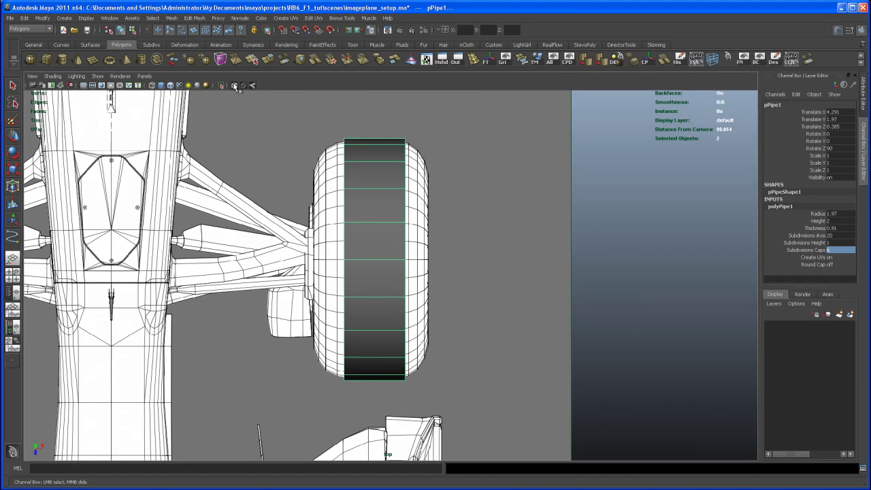
left_click(234, 86)
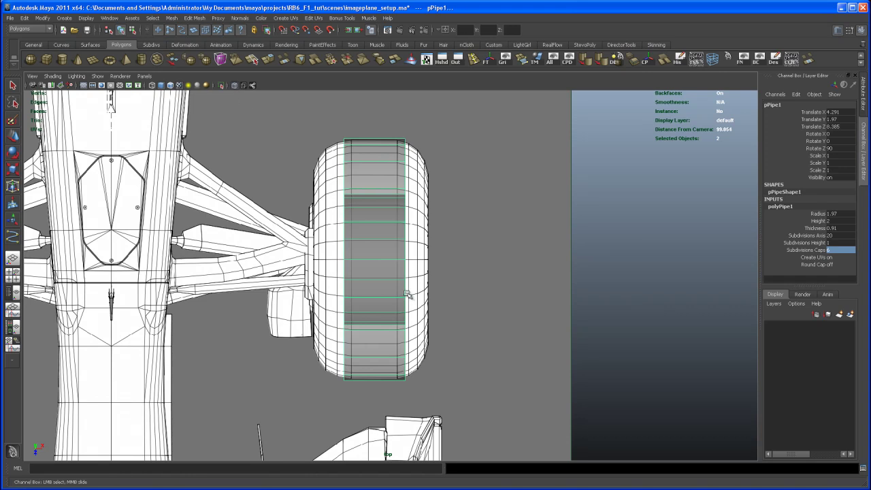
Narrow the pipe across its width to a Y scale of 0.761 in the top view, matching the tyre's flat tread
key("r")
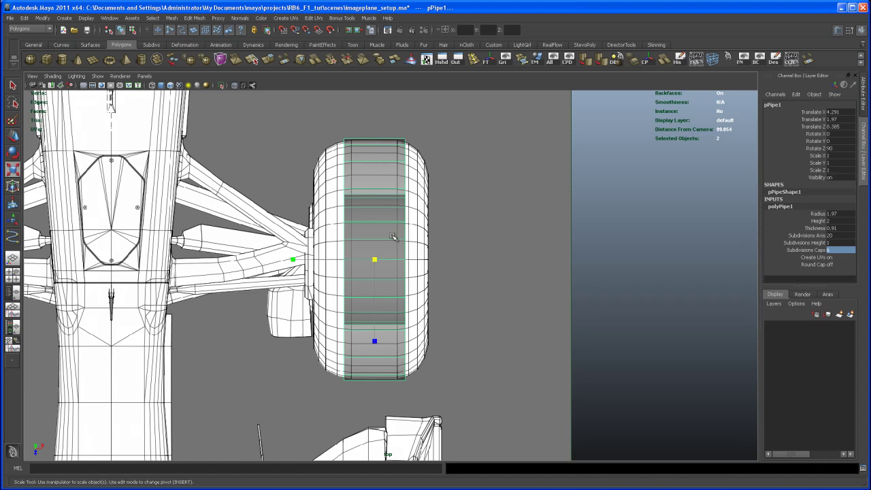
left_click_drag(293, 259, 307, 260)
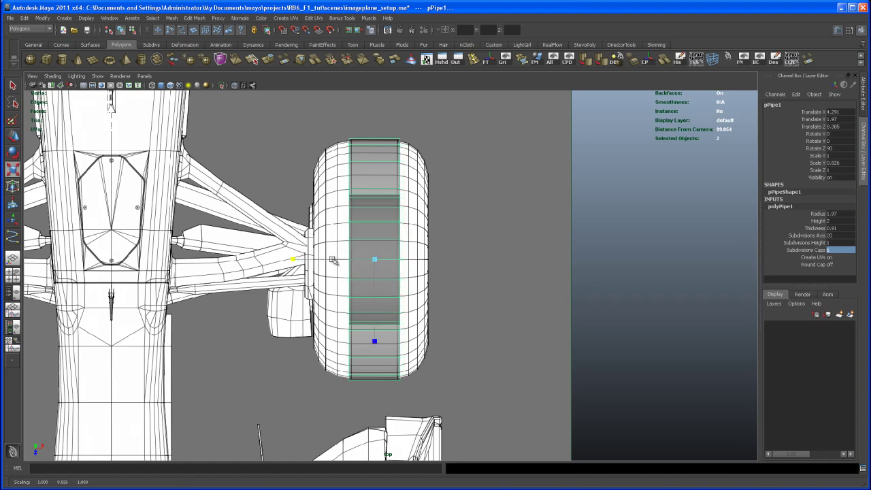
key("w")
left_click_drag(431, 259, 433, 259)
key("r")
left_click_drag(295, 259, 302, 260)
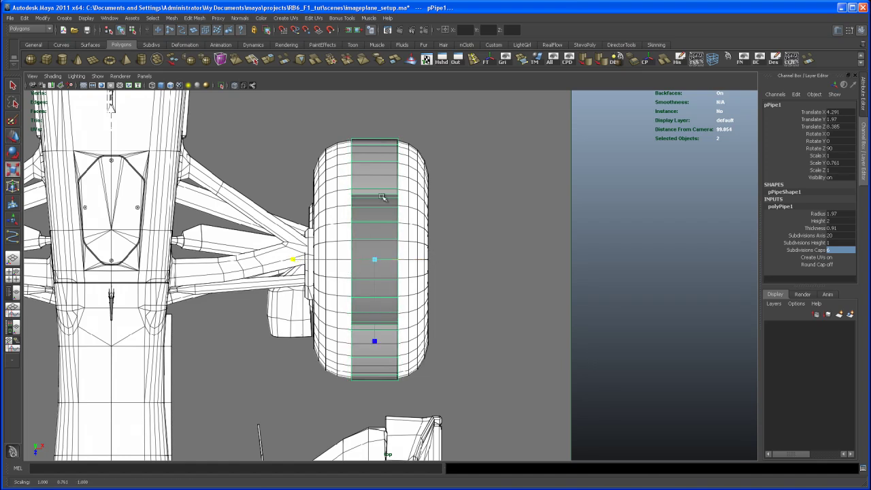
Move the first edge loop inside the outer cap's rim outward along X and scale it to the tyre's shoulder profile
key("space")
key("space")
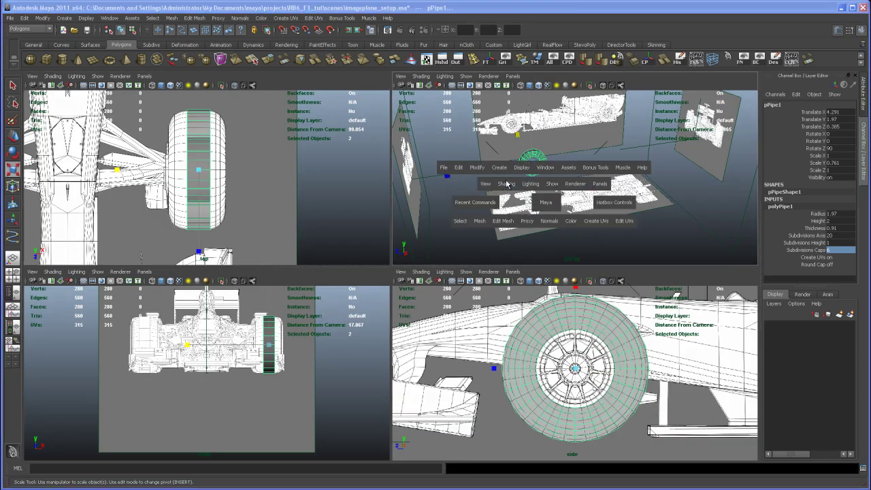
key("f")
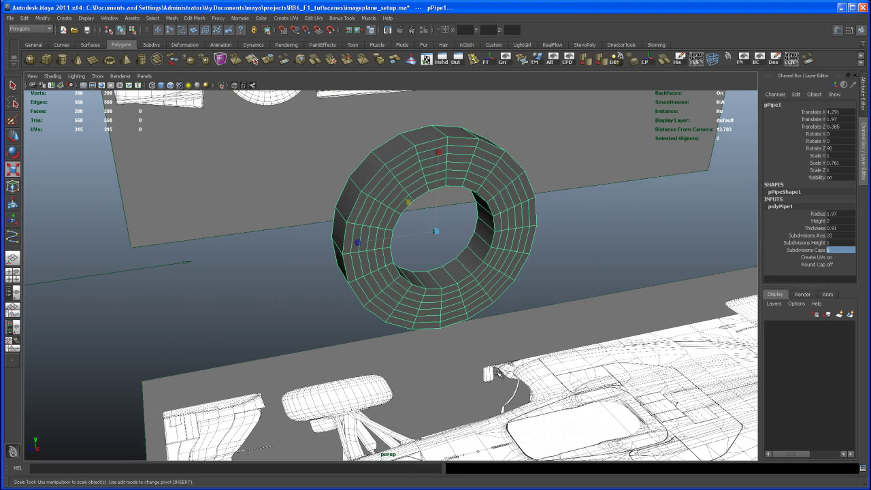
mouse_move(480, 315)
left_mouse_down("alt")
mouse_move(431, 322)
mouse_move(444, 356)
mouse_move(467, 327)
left_mouse_up("alt")
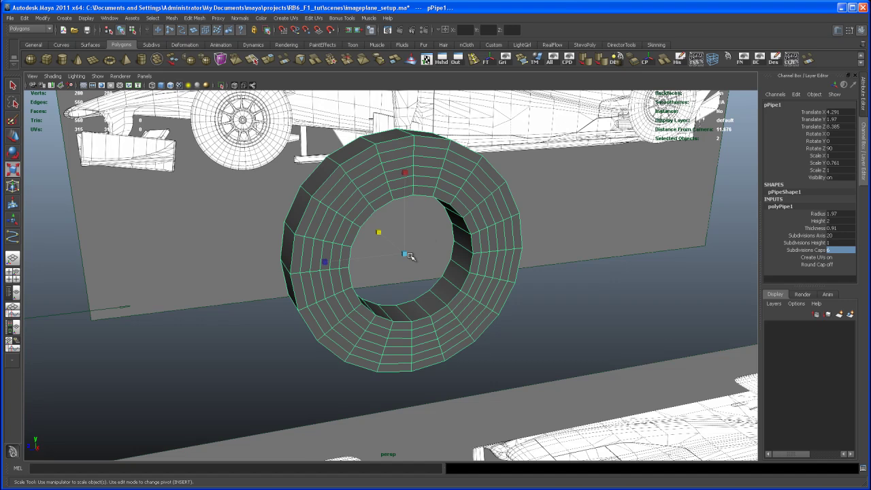
key("q")
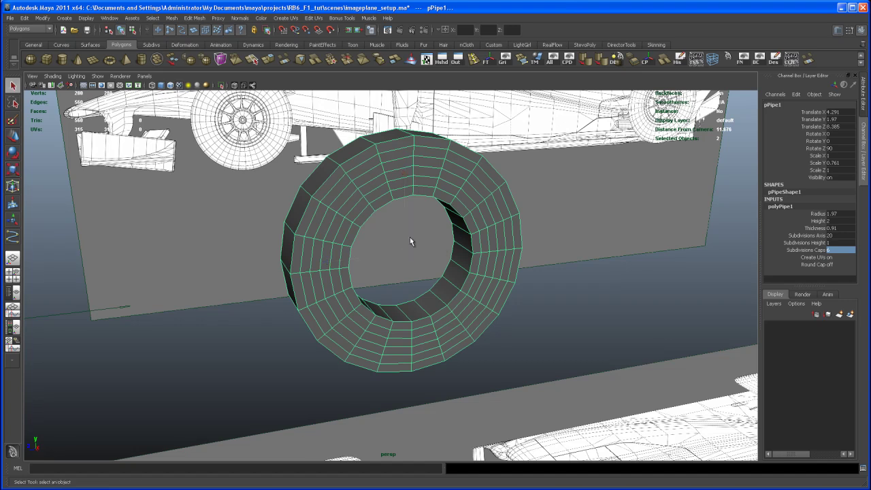
right_click_drag(454, 169, 455, 149)
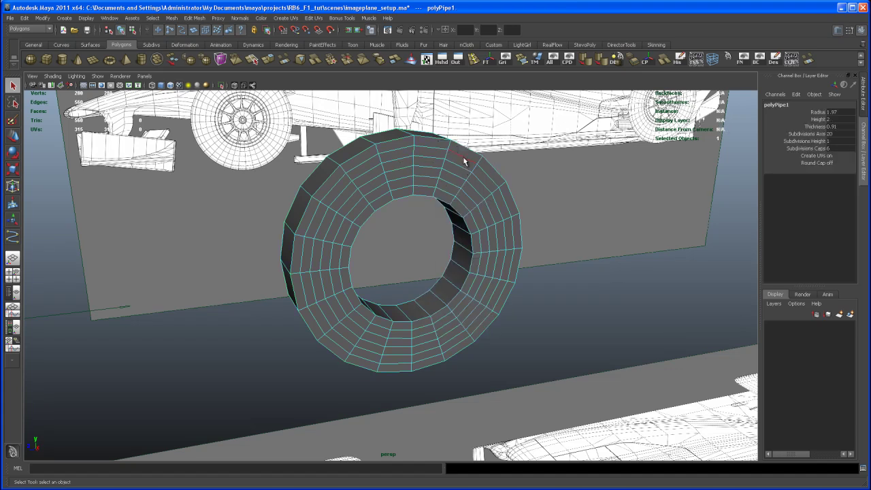
left_click(463, 155)
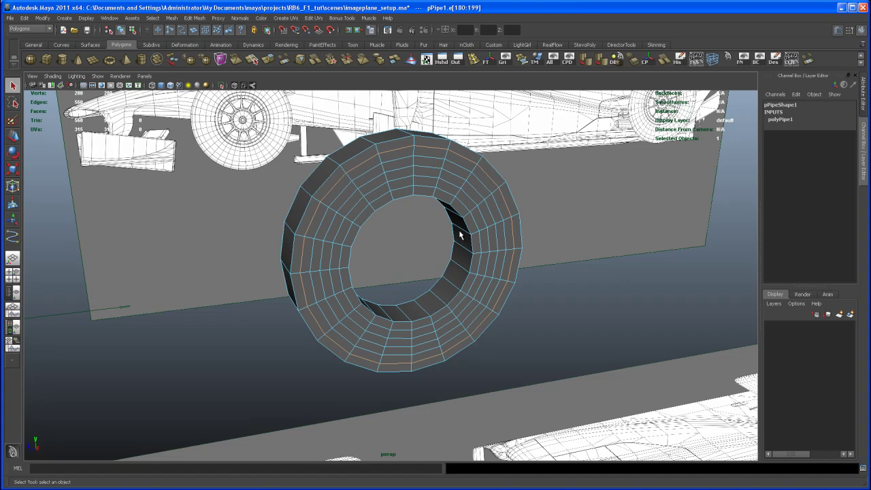
key("w")
key("space")
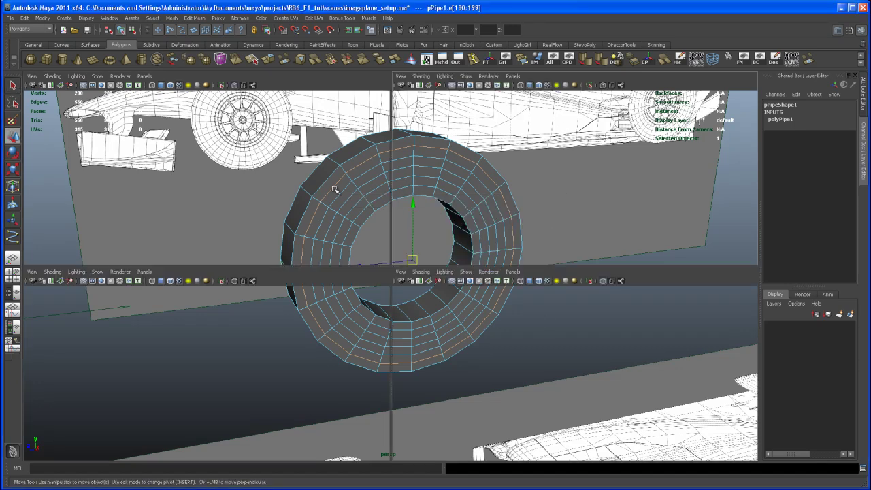
key("space")
scroll(396, 273, "up", 2)
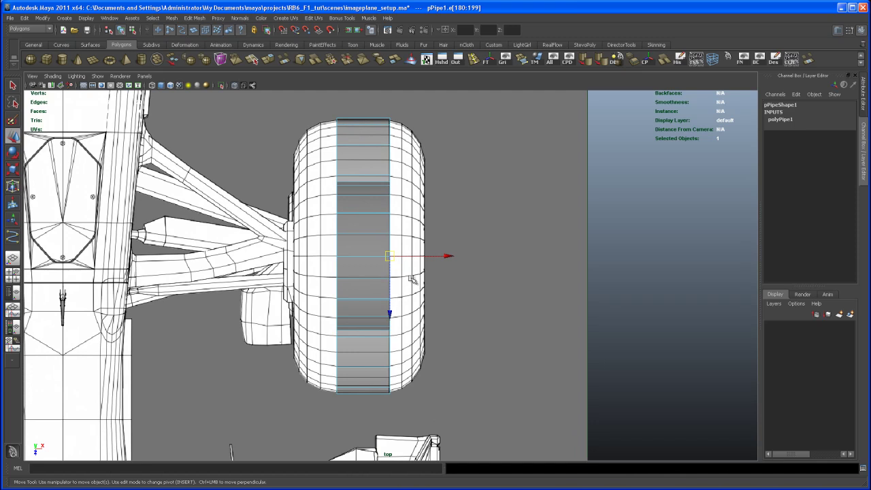
left_click_drag(448, 257, 460, 257)
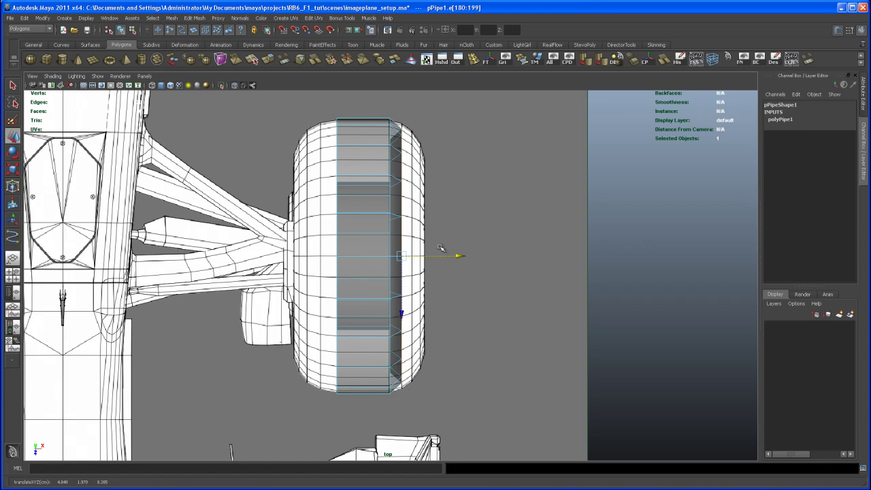
key("r")
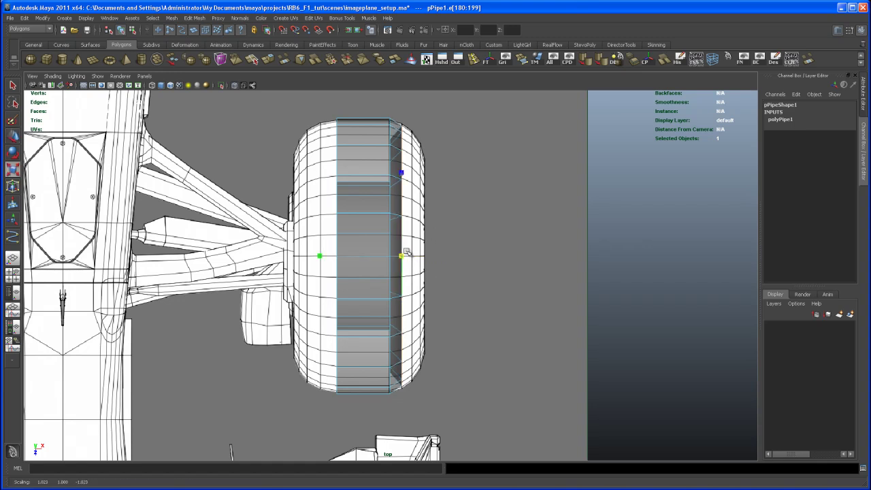
left_click_drag(408, 248, 413, 235)
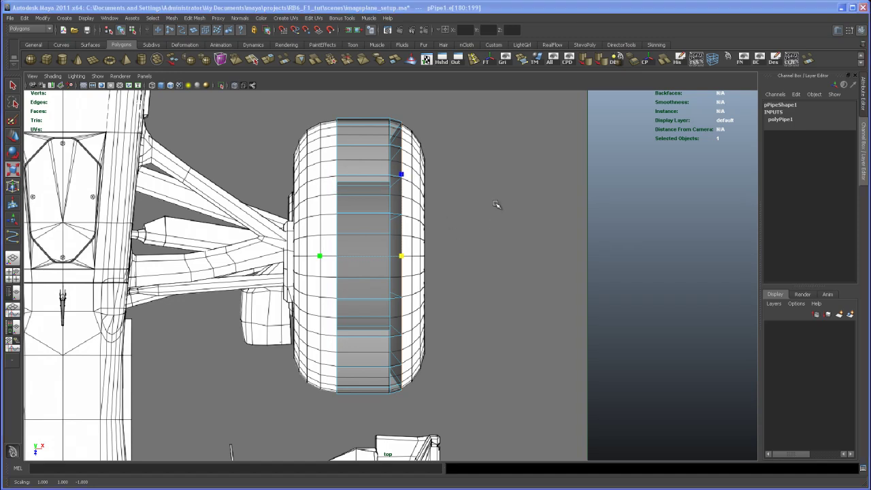
Select the second edge loop in from the outer cap's rim and move it outward along X towards the tyre's sidewall
key("space")
scroll(544, 195, "up", 3)
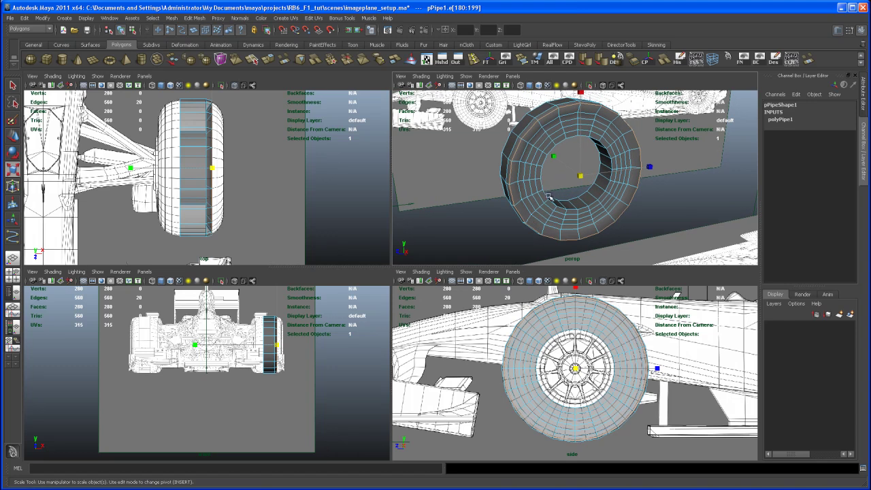
key("q")
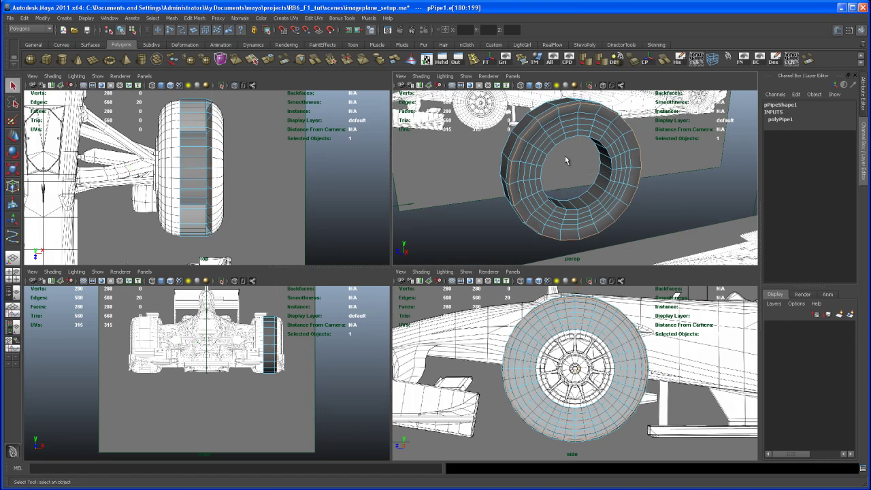
double_click(570, 119)
scroll(569, 124, "up", 3)
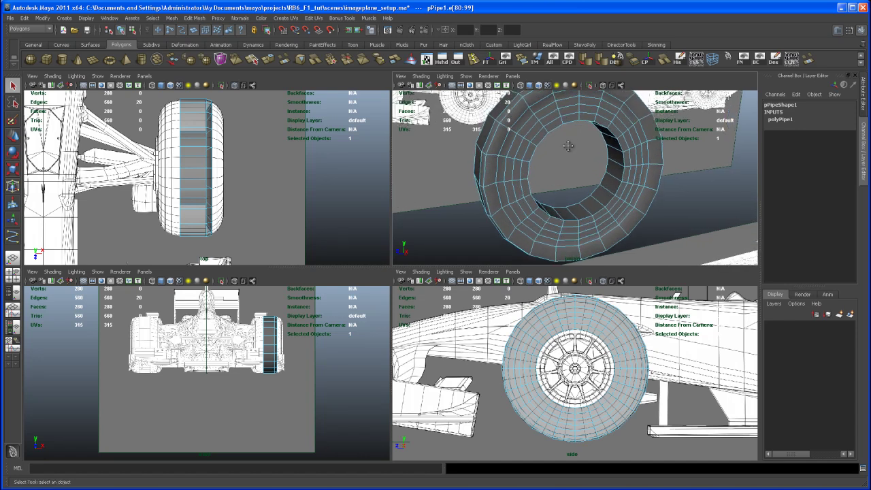
left_click(589, 126)
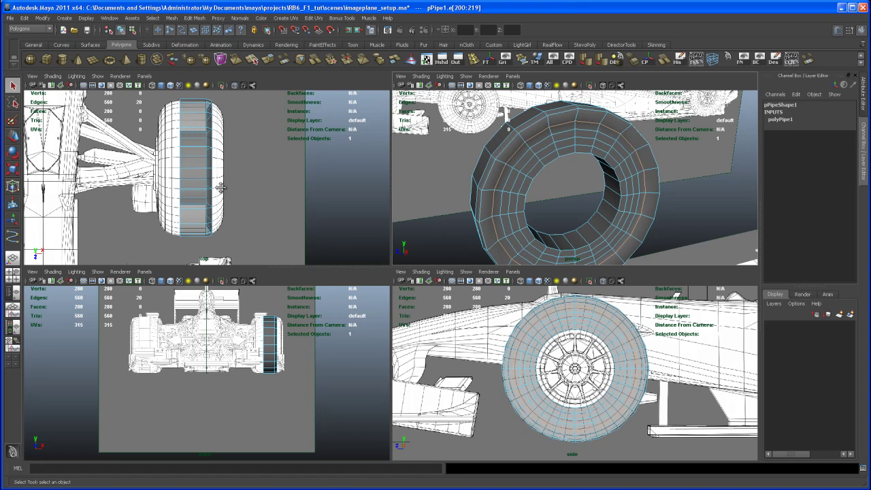
scroll(219, 194, "up", 2)
key("w")
left_click_drag(265, 176, 277, 177)
right_click_drag(278, 177, 385, 182, "alt")
key("space")
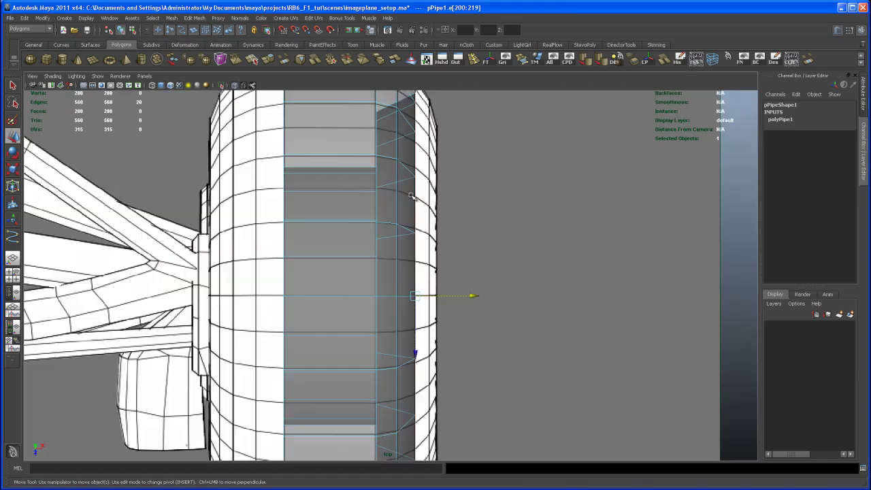
middle_click_drag(472, 292, 451, 304, "alt")
left_click_drag(452, 302, 448, 302)
Scale the second edge loop up uniformly to follow the tyre's curved shoulder in the top view
scroll(450, 298, "down", 5)
key("r")
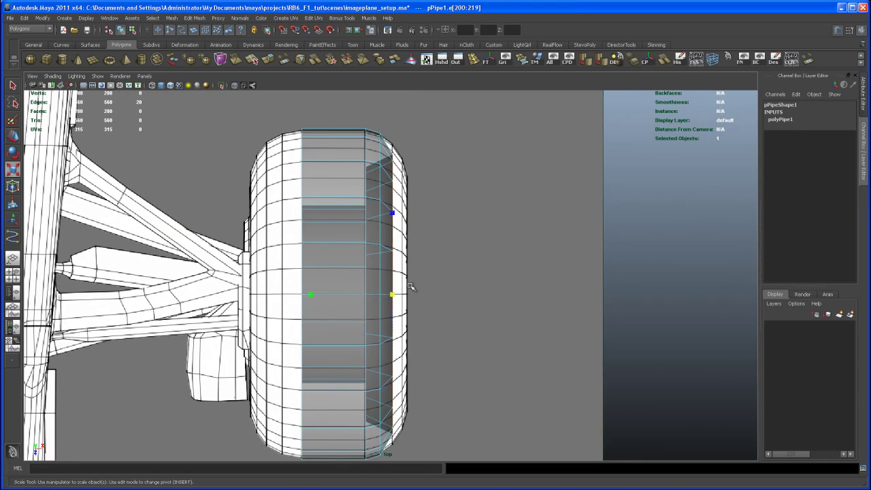
left_click_drag(395, 293, 408, 281)
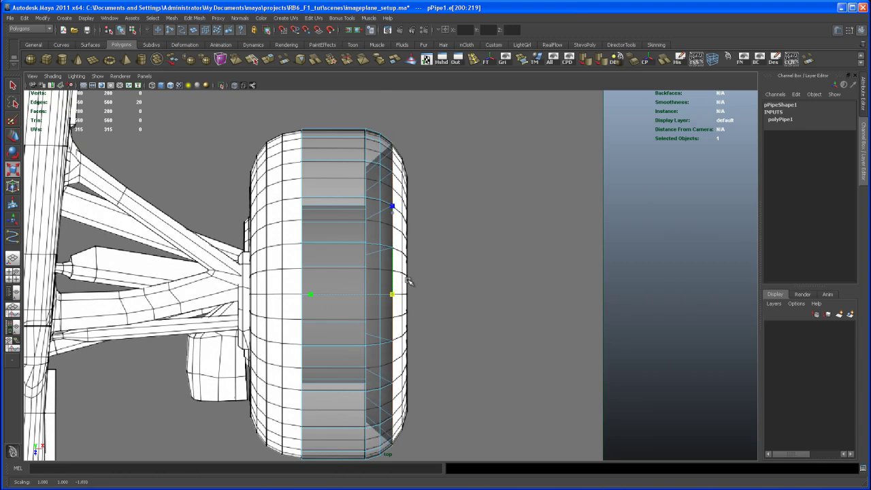
Move the third edge loop of the outer cap outward along X, almost to the sidewall's outer face, and scale it to the profile
key("space")
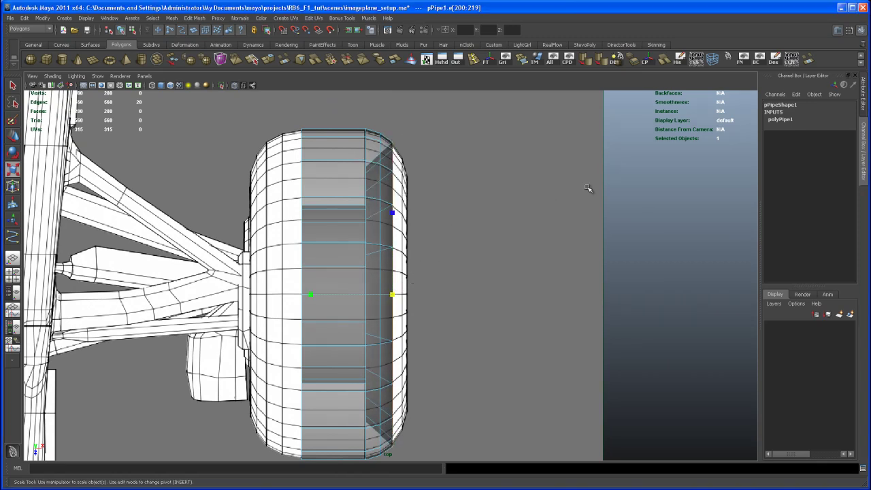
key("space")
left_click_drag(541, 195, 436, 267, "alt")
key("q")
double_click(422, 190)
left_click_drag(424, 208, 413, 298, "alt")
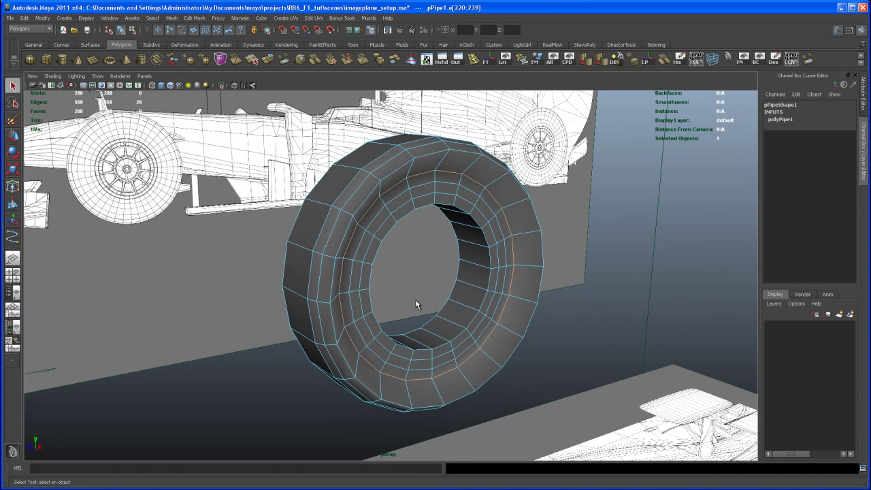
key("w")
key("space")
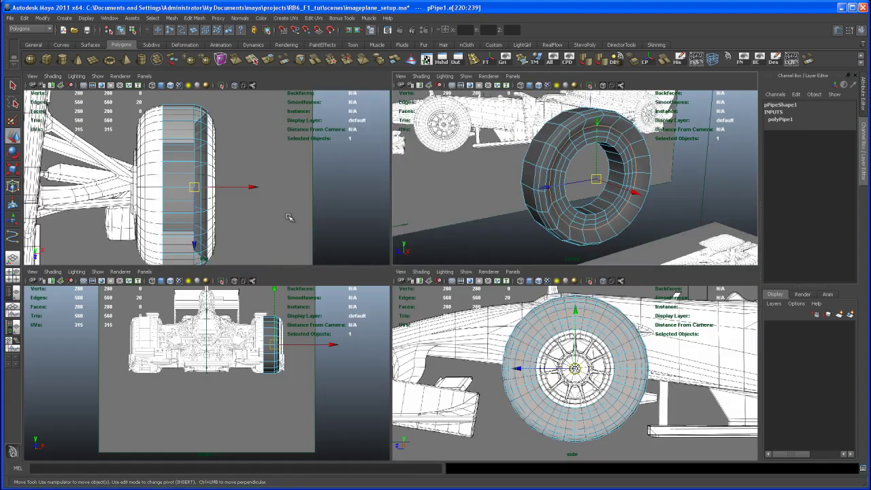
key("space")
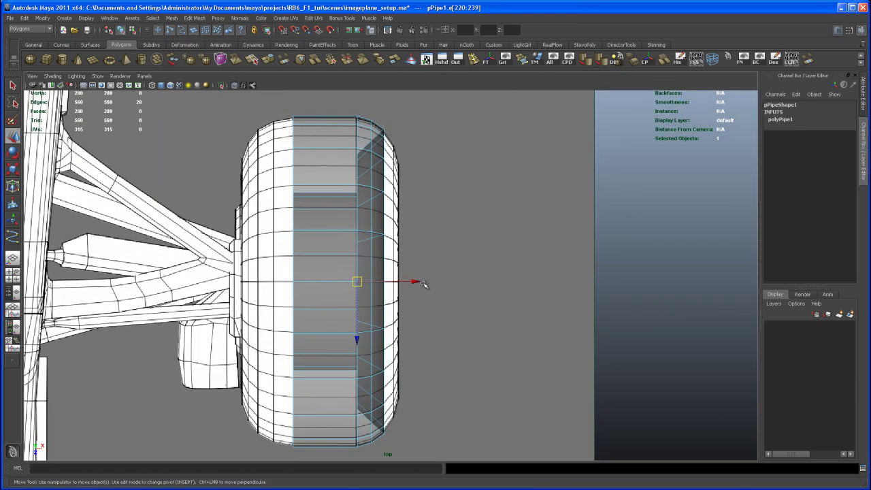
left_click_drag(416, 282, 447, 281)
key("r")
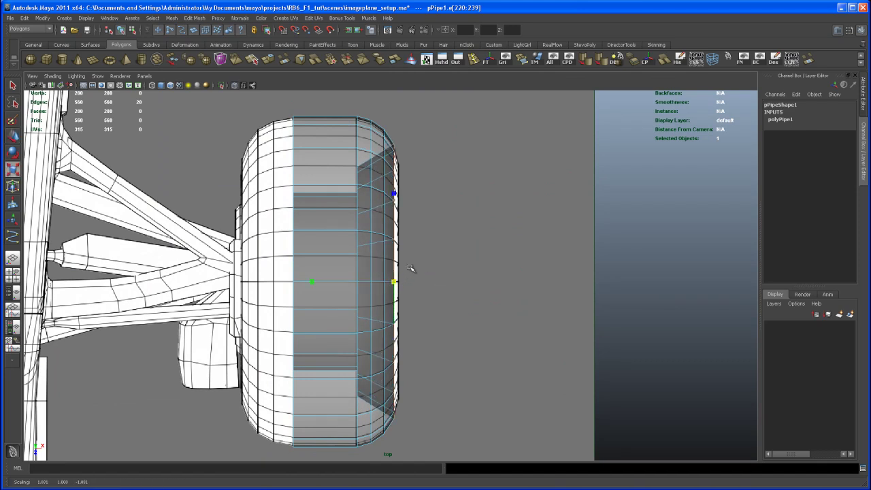
Select the fourth edge loop in from the outer cap's rim and move it outward along X to the sidewall's outer face
key("space")
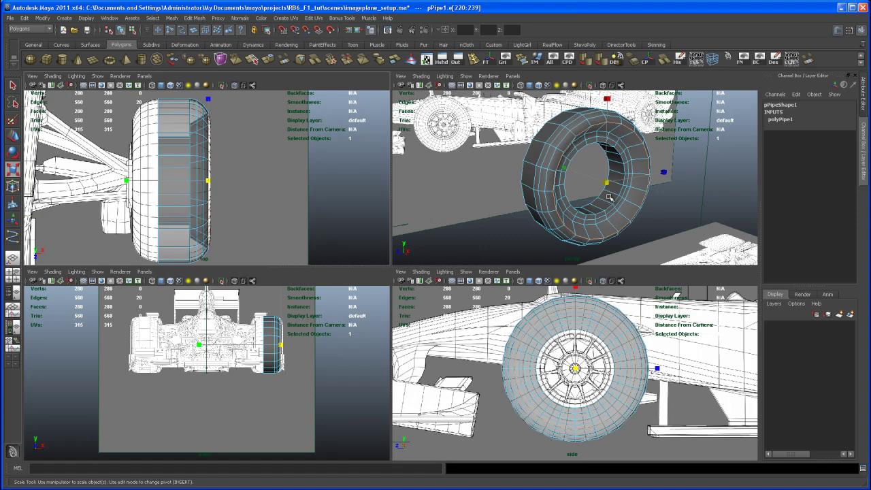
key("space")
left_click_drag(535, 243, 525, 243, "alt")
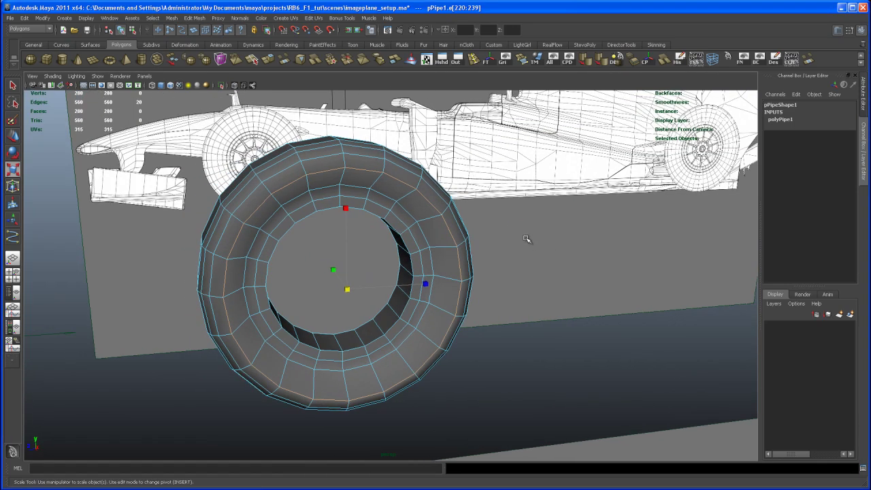
key("q")
double_click(379, 205)
left_click_drag(370, 253, 384, 254, "alt")
key("w")
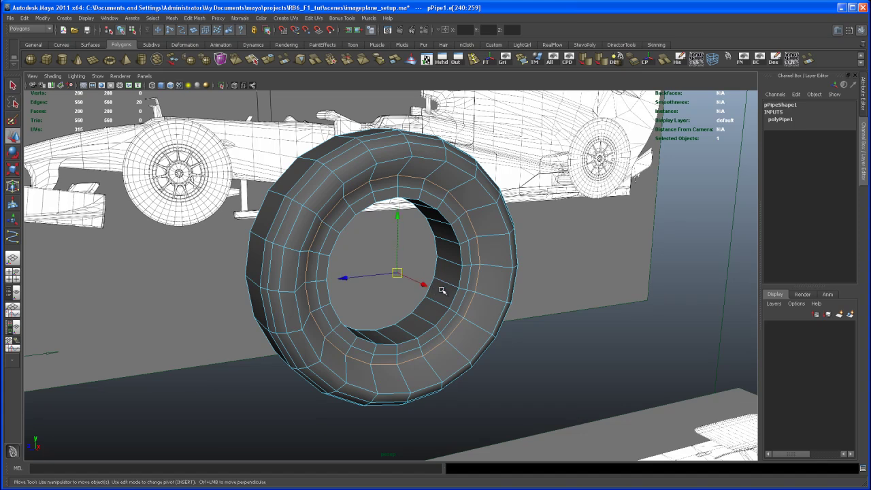
key("space")
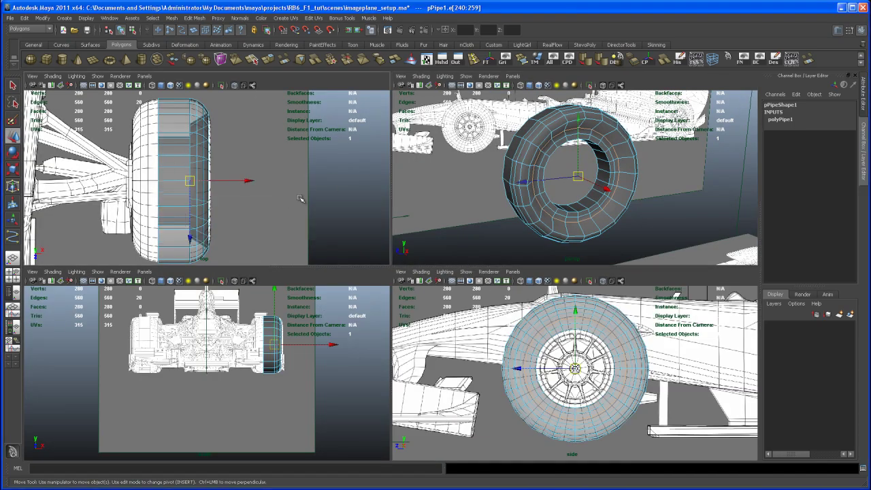
key("space")
scroll(392, 280, "up", 3)
left_click(392, 279)
left_click_drag(392, 280, 440, 282)
Scale the fourth edge loop up slightly to fit the tyre's sidewall profile
key("r")
left_click_drag(381, 281, 392, 275)
key("space")
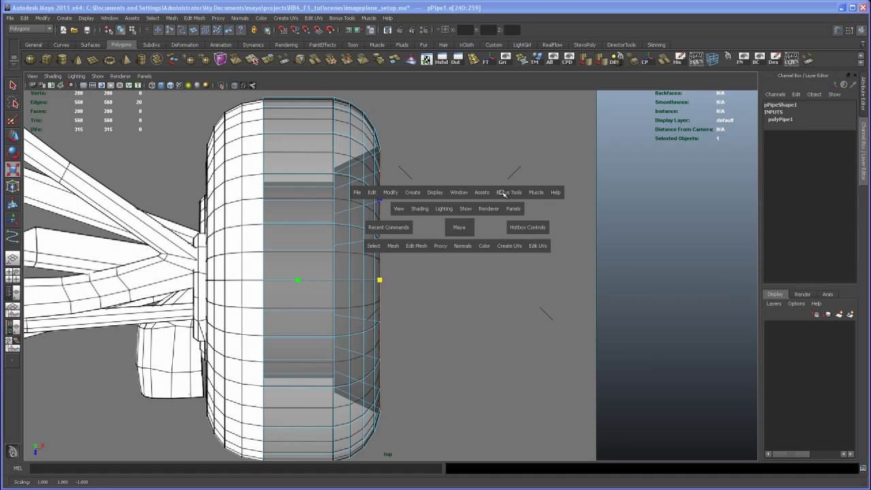
Select the fifth edge loop in from the outer cap's rim and move it outward along X to about 5.07
key("space")
key("space")
left_click_drag(552, 259, 511, 275, "alt")
left_click_drag(428, 291, 371, 187, "alt")
key("q")
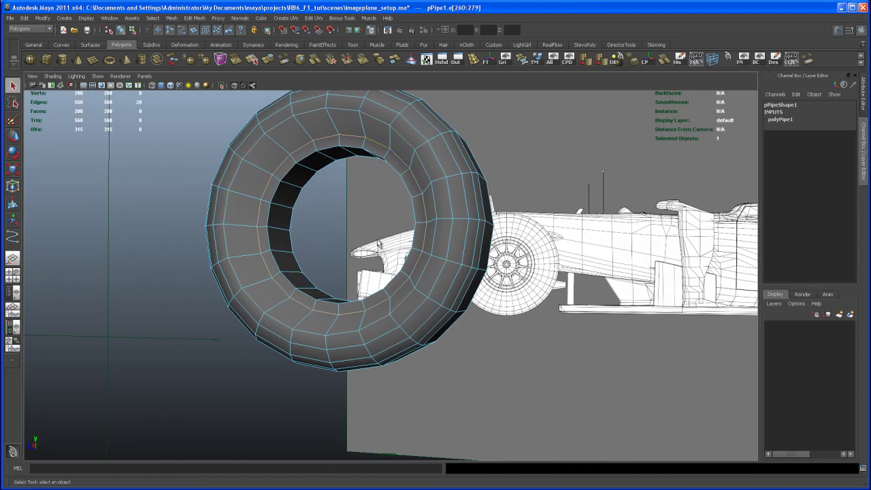
key("w")
left_click_drag(379, 245, 295, 276, "alt")
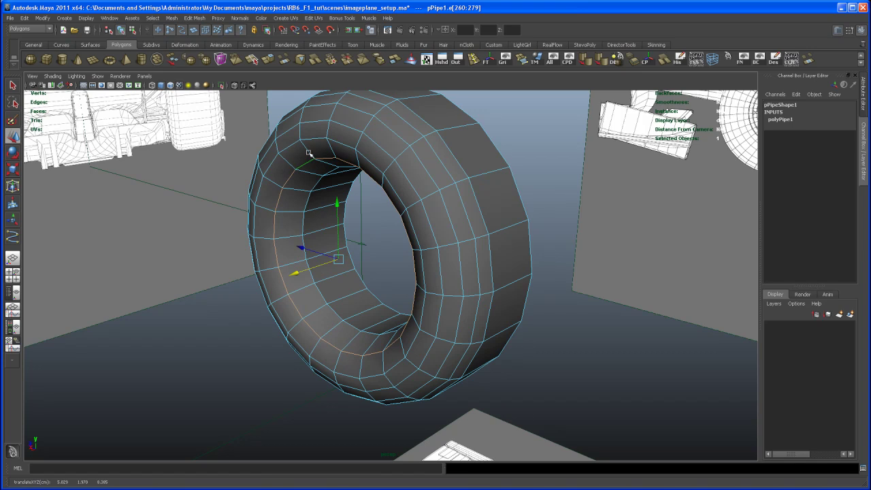
left_click_drag(326, 199, 323, 250, "alt")
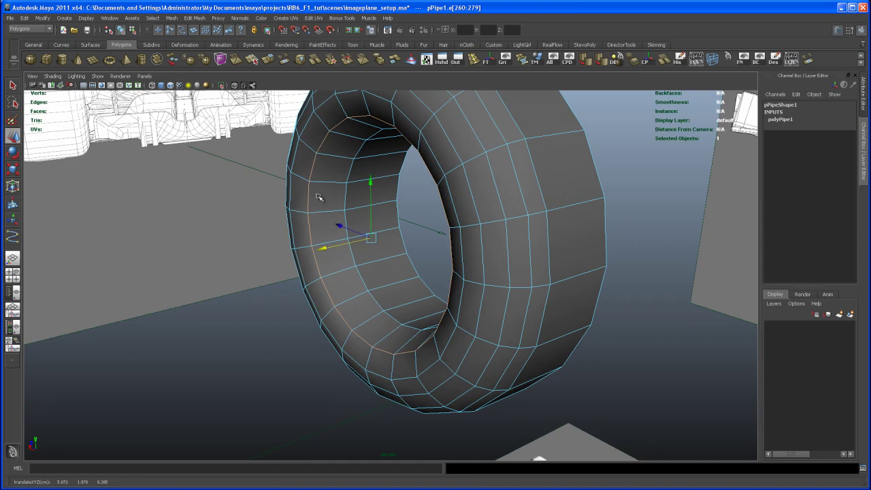
Undo the last action and compare the selected fifth edge loop with the reference wheel in the side view
key("F10")
key("ctrl+z")
left_click_drag(409, 228, 418, 186, "alt")
key("space")
key("space")
middle_click_drag(463, 368, 391, 333, "alt")
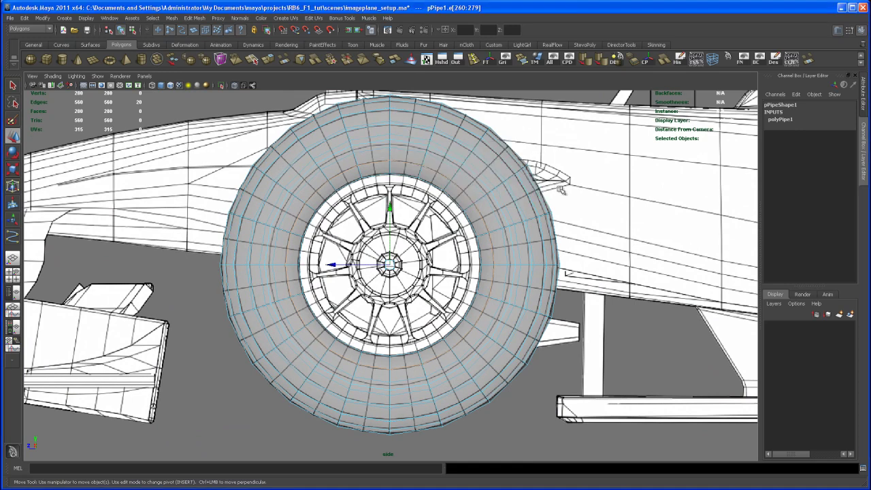
key("space")
key("space")
left_click_drag(483, 252, 446, 284, "alt")
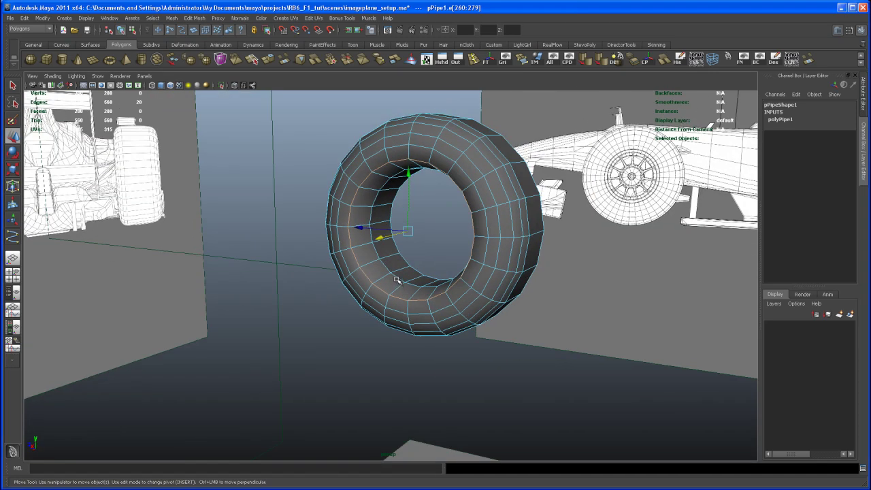
Select the edge loop around the hole on the outer cap and move it outward along X to the sidewall
right_click_drag(397, 280, 399, 264)
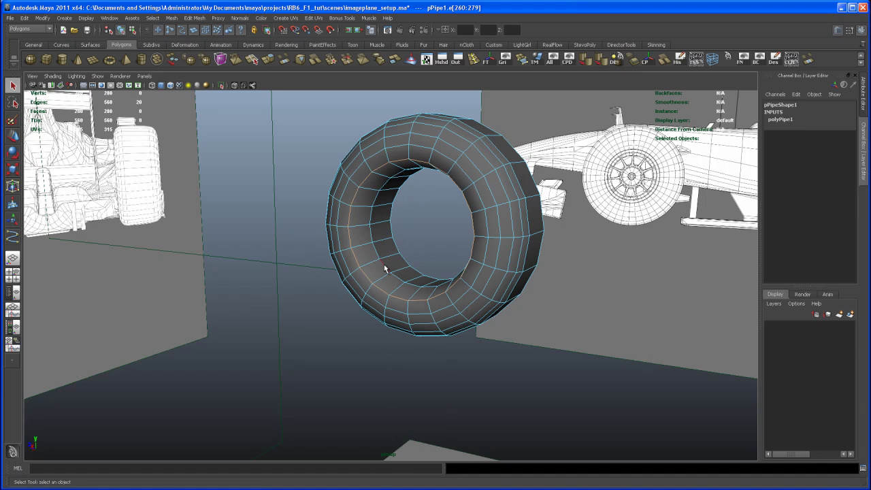
left_click_drag(407, 282, 400, 286, "alt")
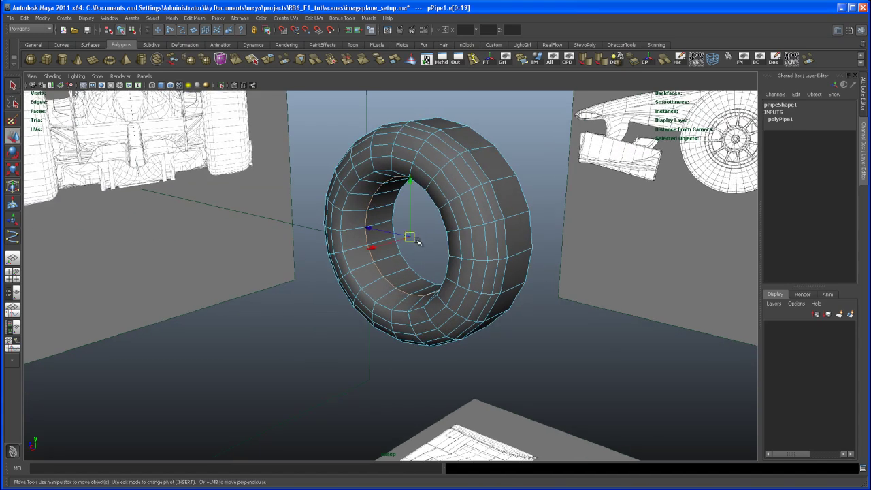
left_click_drag(376, 259, 341, 267, "alt")
right_click_drag(341, 267, 380, 336, "alt")
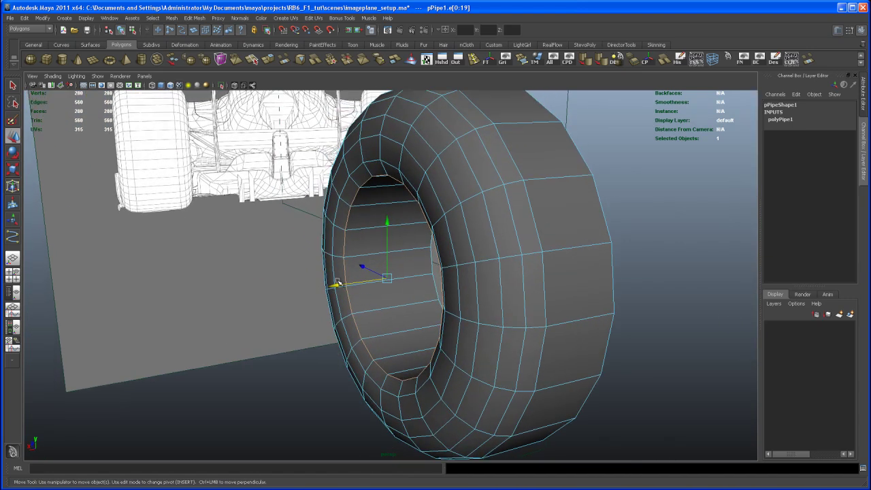
left_click_drag(357, 287, 339, 291, "alt")
left_click_drag(347, 175, 352, 189, "alt")
right_click_drag(352, 188, 334, 283, "alt")
left_click_drag(327, 286, 446, 299, "alt")
Select the ring of faces lining the inside of the tyre's hole and delete it
right_click_drag(446, 298, 443, 310)
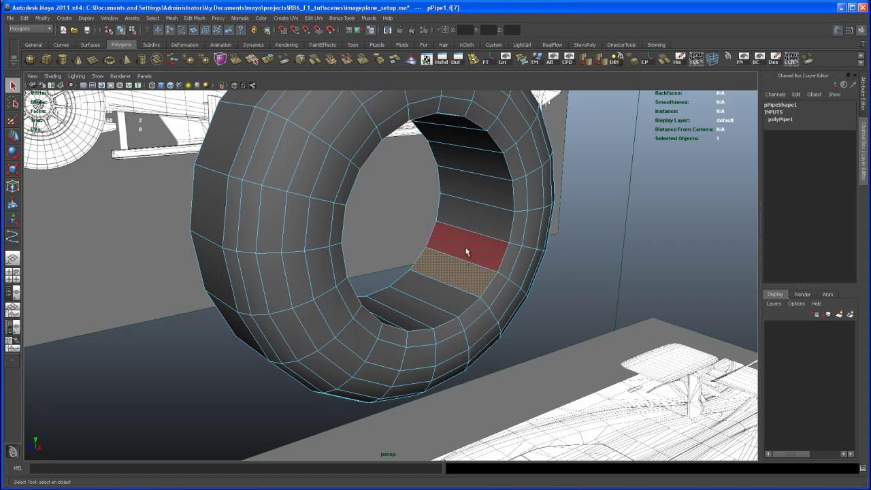
double_click(465, 253)
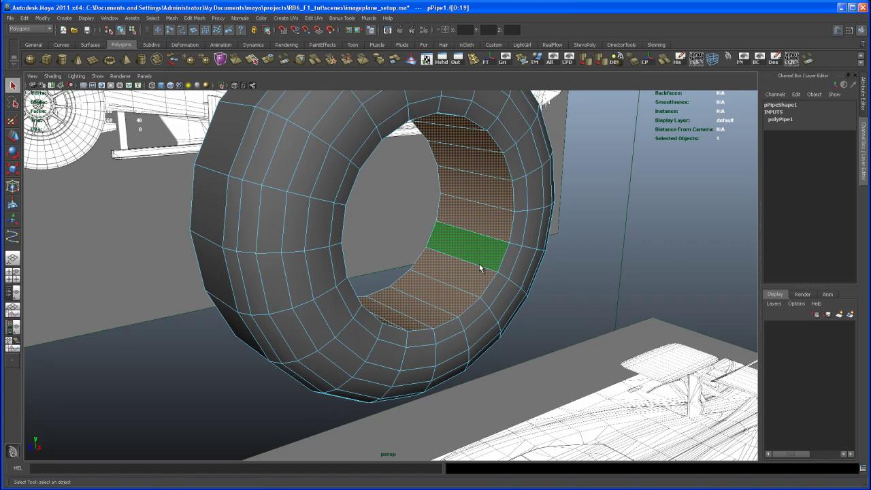
left_click_drag(463, 272, 490, 288, "alt")
left_click_drag(428, 239, 406, 235, "alt")
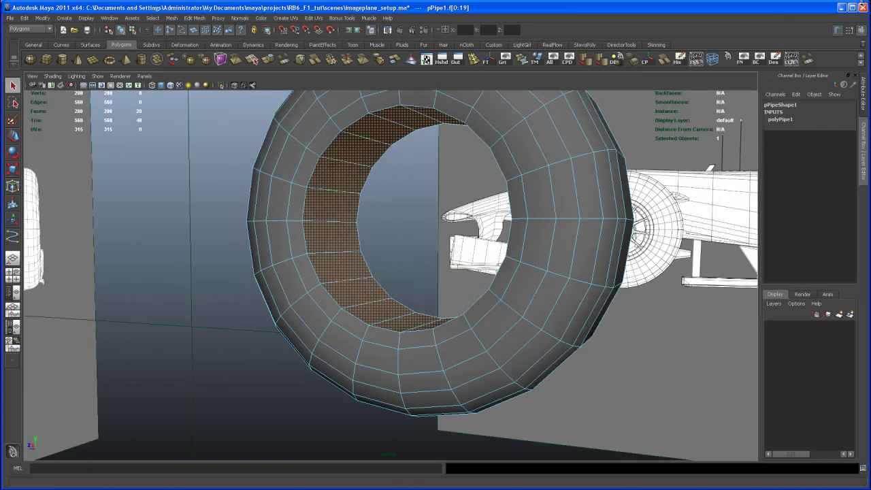
key("Delete")
left_click_drag(418, 229, 490, 286, "alt")
left_click_drag(473, 227, 454, 298, "alt")
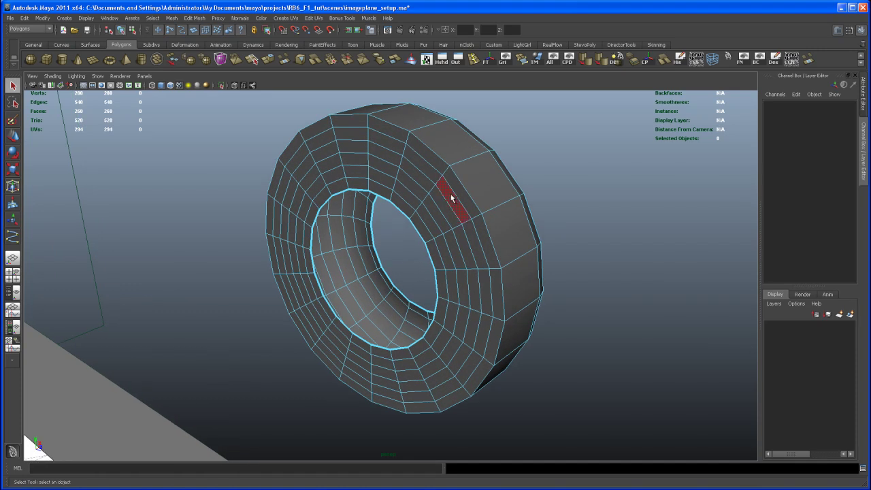
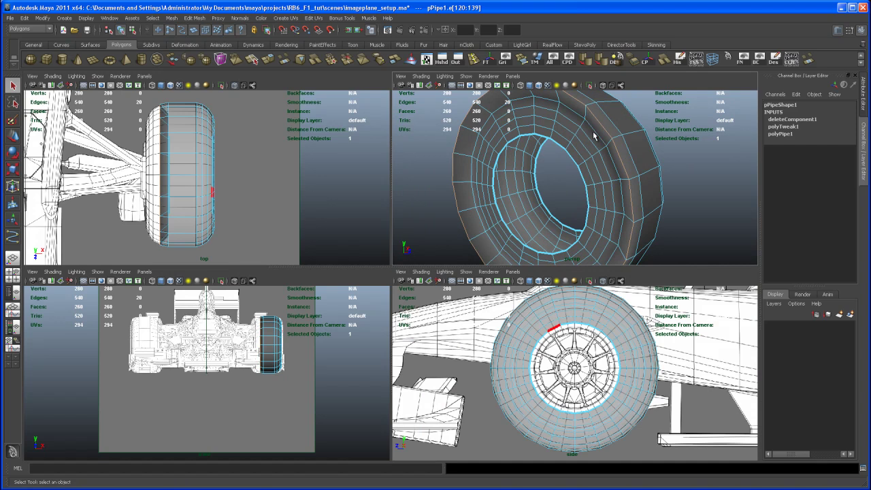
Move the second edge loop of the car-side cap along X toward the car and scale it up to the shoulder curve
scroll(580, 140, "up", 3)
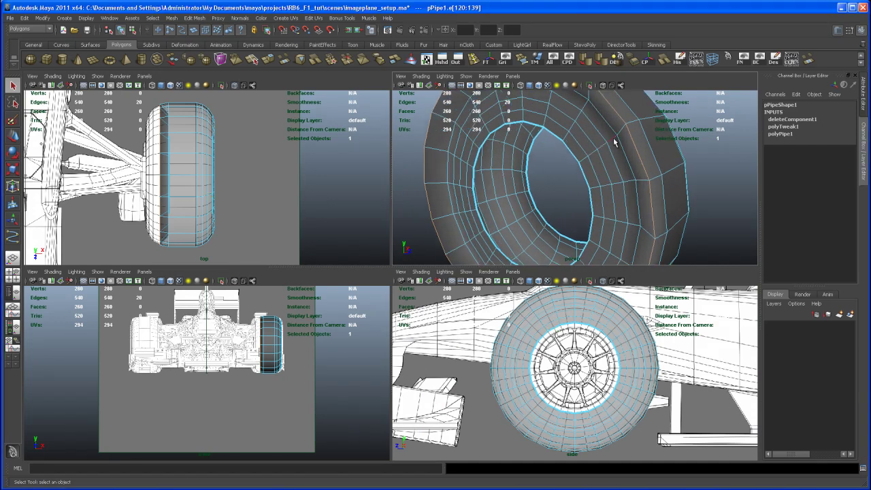
key("space")
middle_click_drag(570, 185, 469, 213, "alt")
left_click_drag(469, 214, 457, 196, "alt")
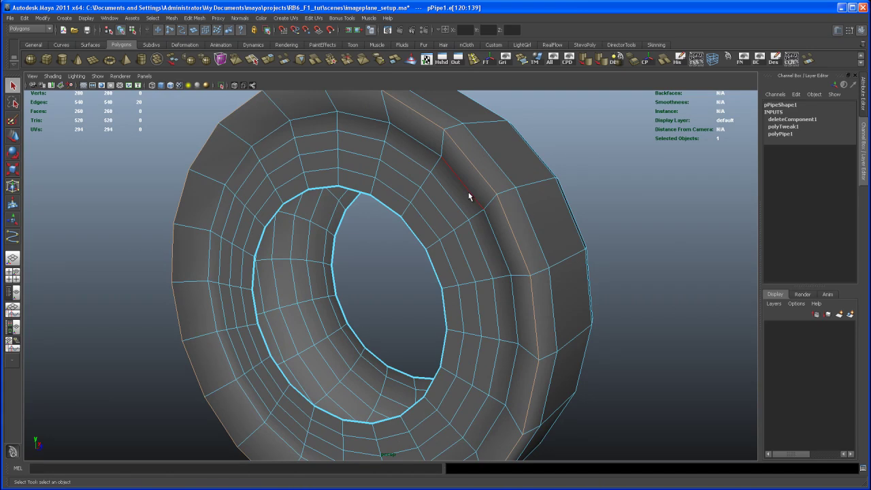
double_click(469, 191)
key("w")
key("space")
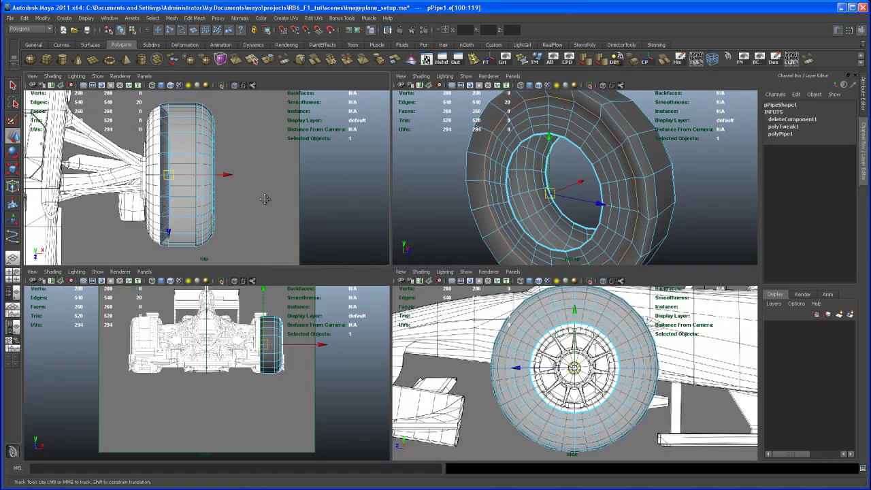
left_click_drag(237, 177, 219, 175)
key("r")
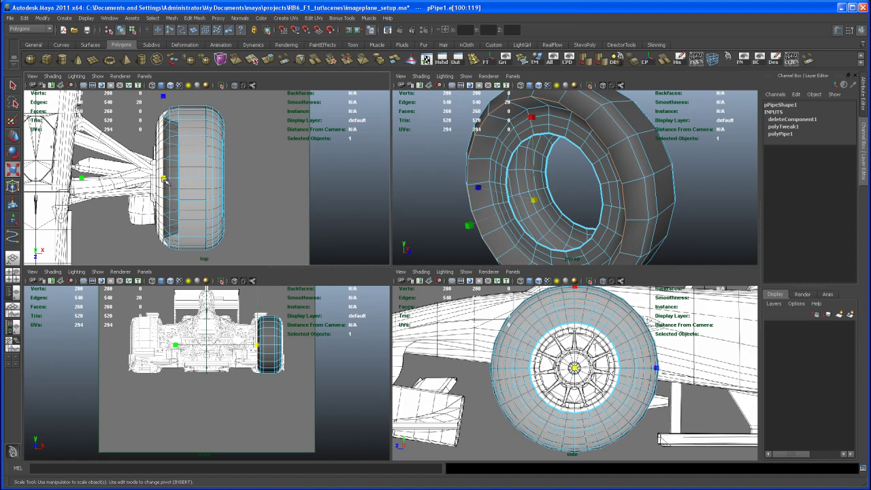
left_click_drag(164, 179, 172, 169)
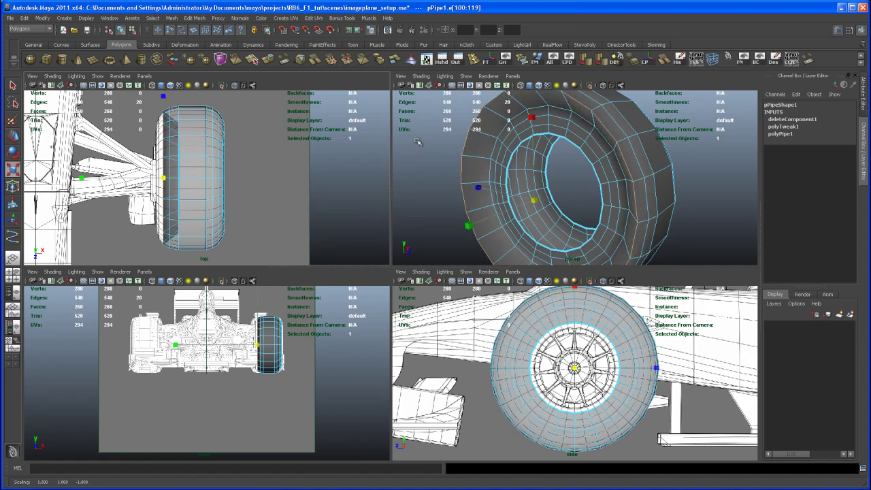
Move the third edge loop of the car-side cap along X toward the car and scale it up to the sidewall profile
key("q")
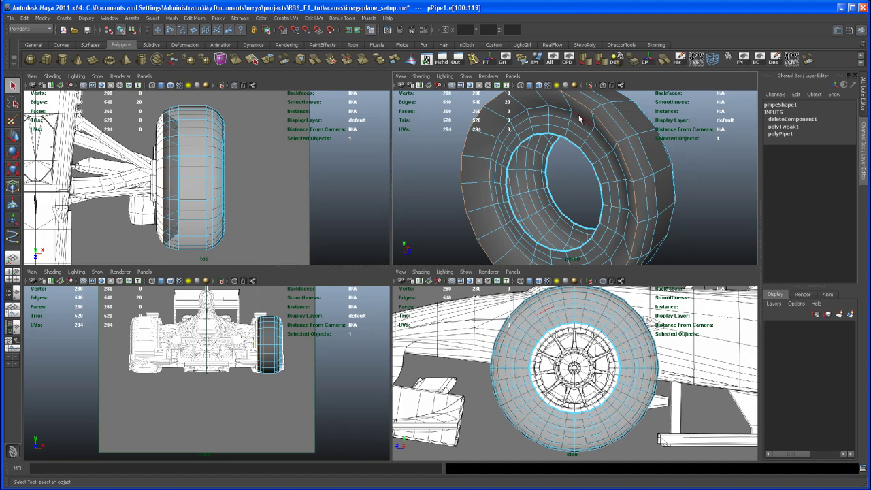
double_click(582, 120)
key("w")
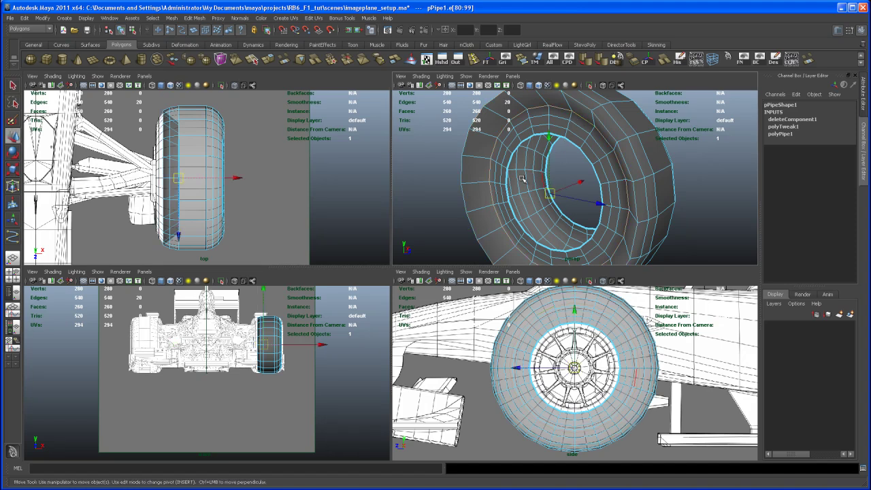
left_click_drag(243, 178, 216, 178)
key("r")
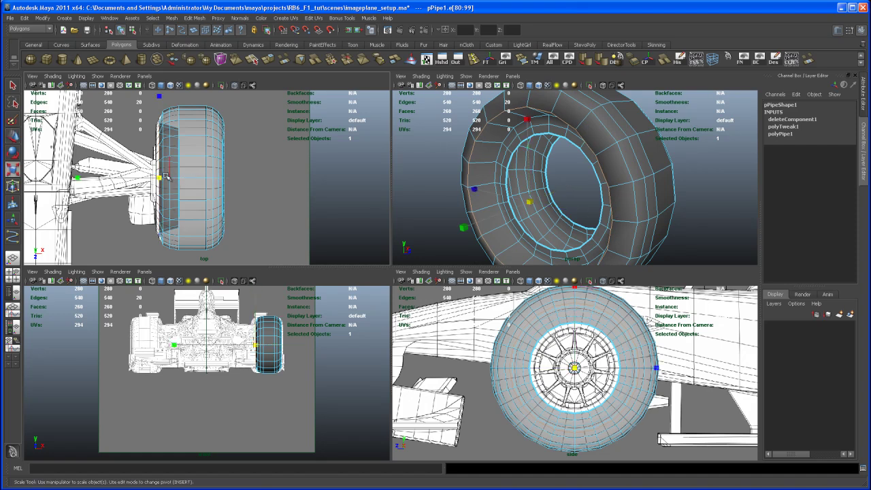
left_click_drag(161, 178, 170, 160)
Move the fourth edge loop of the car-side cap along X to about 3.30 and scale it up slightly
key("q")
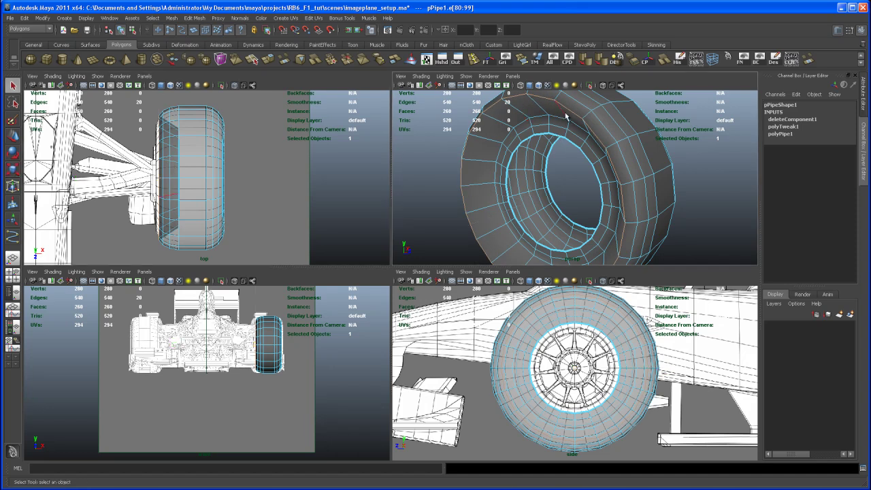
double_click(562, 121)
key("w")
left_click_drag(237, 178, 214, 177)
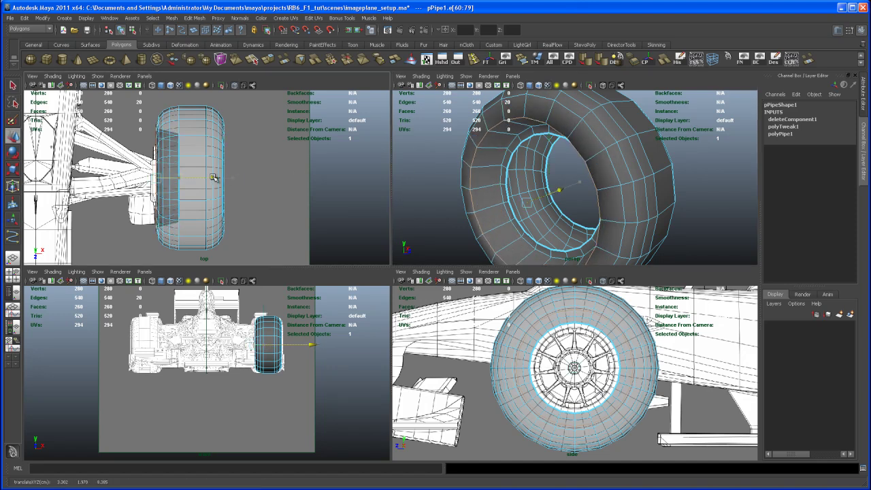
key("r")
left_click_drag(161, 178, 171, 164)
Fine-tune the fourth loop's scale and its X position to about 3.29 against the top-view reference
key("space")
right_click_drag(316, 201, 334, 242, "alt")
left_click_drag(323, 252, 323, 253)
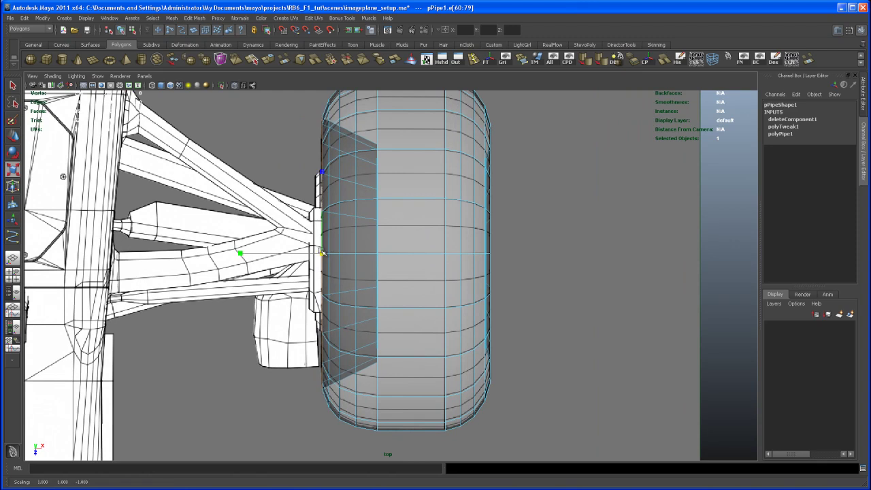
key("w")
left_click_drag(382, 255, 381, 254)
key("space")
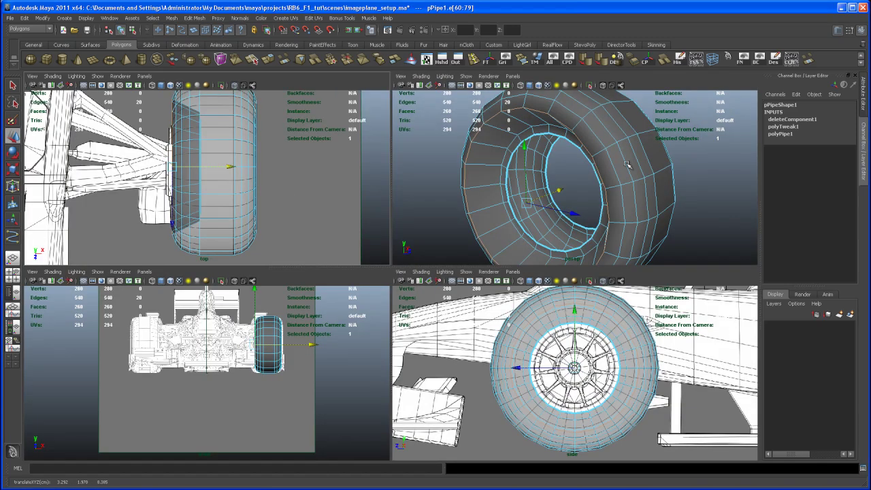
Select the fifth edge loop of the car-side cap and move it along X to the sidewall's face
key("space")
left_click_drag(522, 234, 409, 190, "alt")
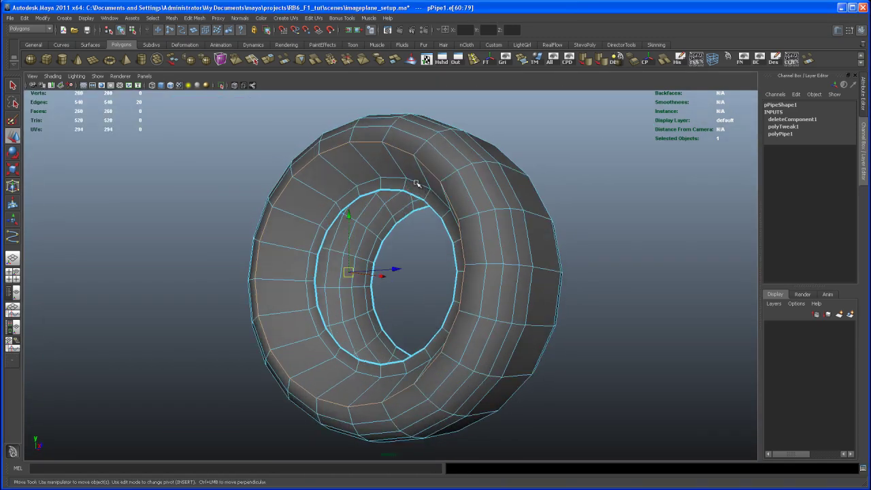
key("q")
double_click(420, 192)
left_click_drag(419, 192, 414, 235, "alt")
key("e")
left_click_drag(409, 269, 395, 289)
key("F9")
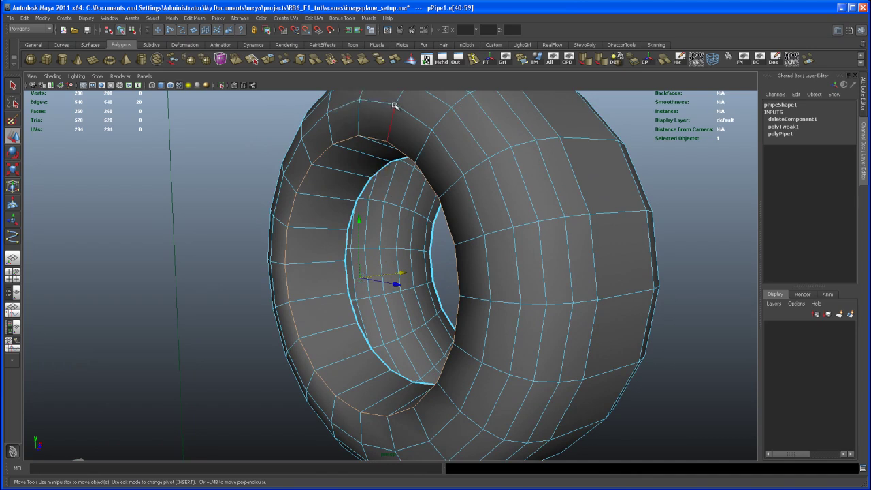
Select the open border edge loop on the car side and move it along X out to the sidewall
left_click_drag(438, 181, 461, 199, "alt")
key("q")
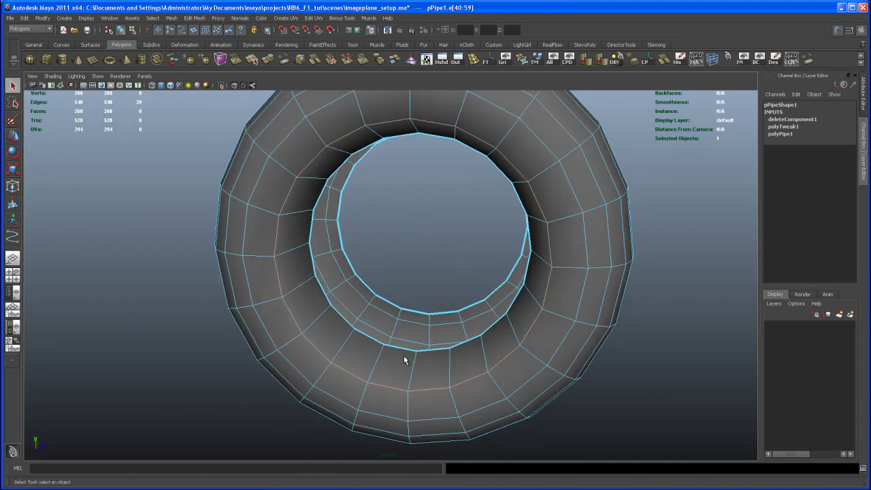
double_click(394, 349)
mouse_move(404, 365)
left_mouse_down("alt")
mouse_move(383, 376)
mouse_move(409, 350)
left_mouse_up("alt")
key("w")
left_click_drag(463, 245, 378, 257, "alt")
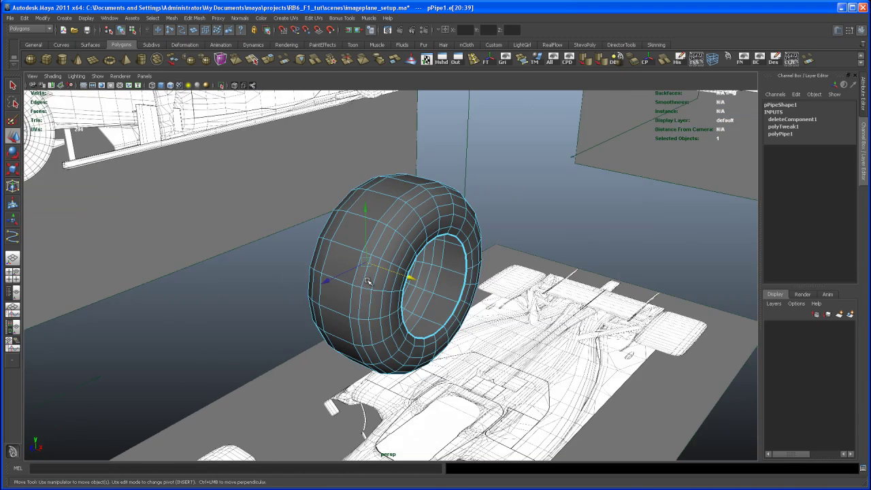
Return the tyre to object mode and display it with smooth mesh preview, deselected
key("q")
right_click_drag(382, 247, 435, 246)
left_click_drag(451, 250, 446, 280, "alt")
key("3")
left_click(485, 289)
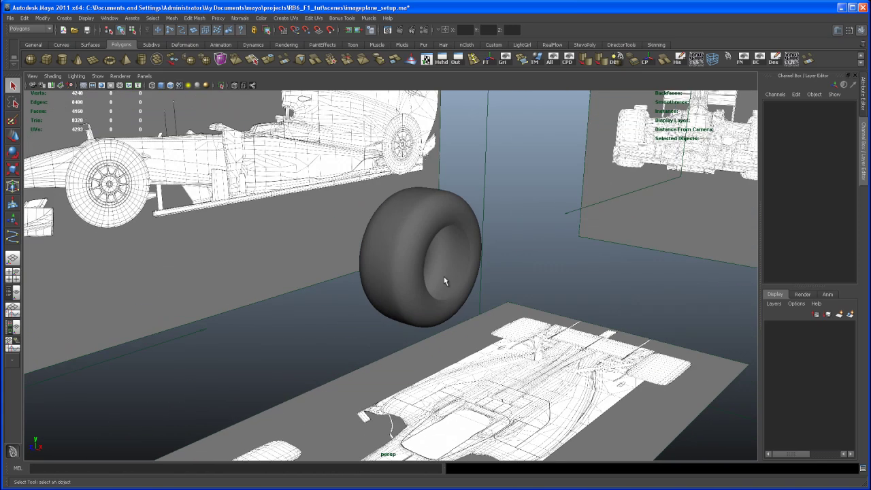
Select the whole tyre object and view it together with the surrounding reference image planes
left_click(454, 301)
right_click_drag(507, 270, 441, 244, "alt")
left_click_drag(441, 245, 413, 294, "alt")
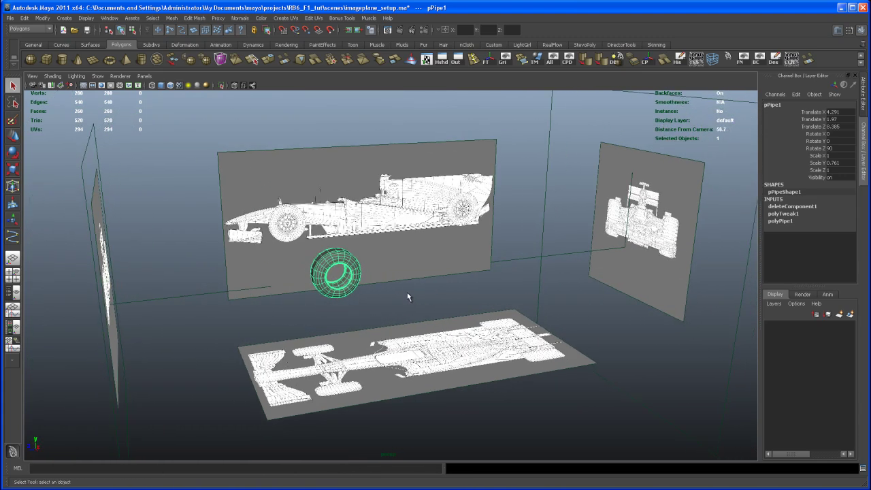